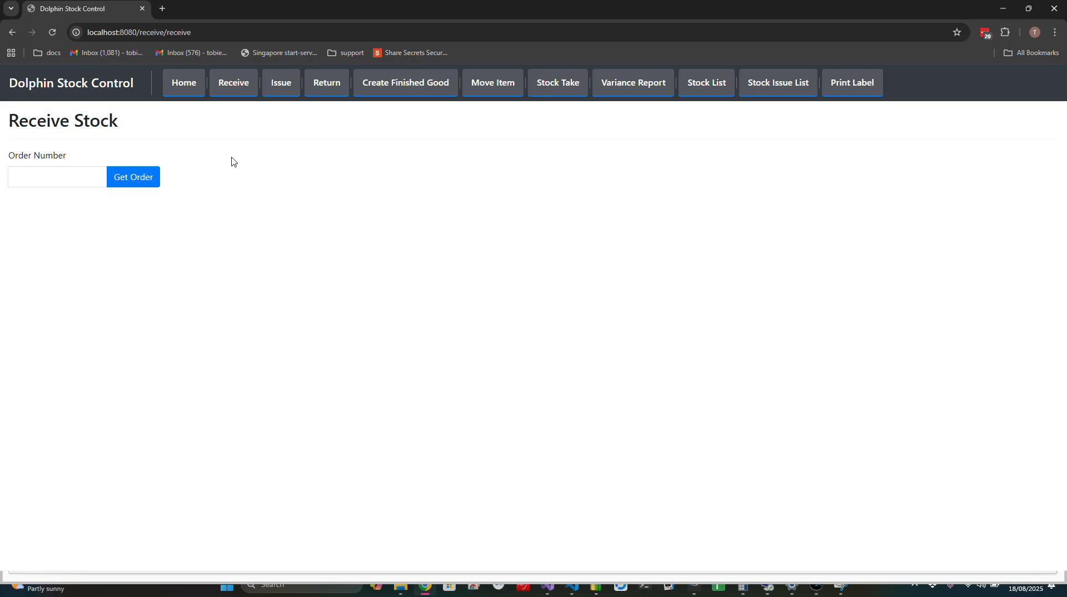
# Switch to the Production window and select the order number of the Gerber Paper order for job 34311.
pyautogui.click(815, 591)
pyautogui.click(937, 550)
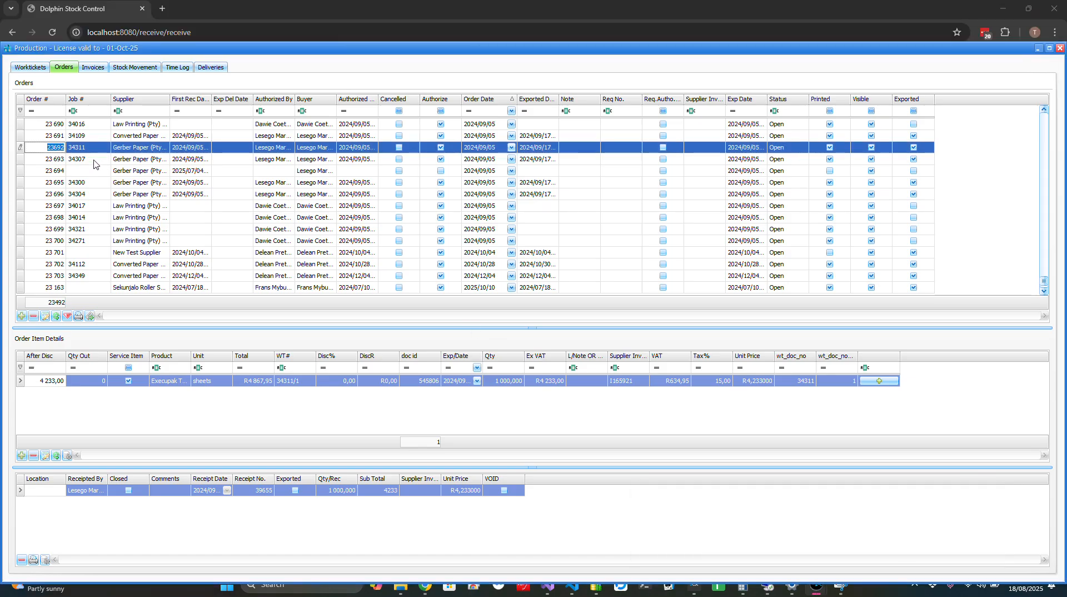
pyautogui.click(75, 160)
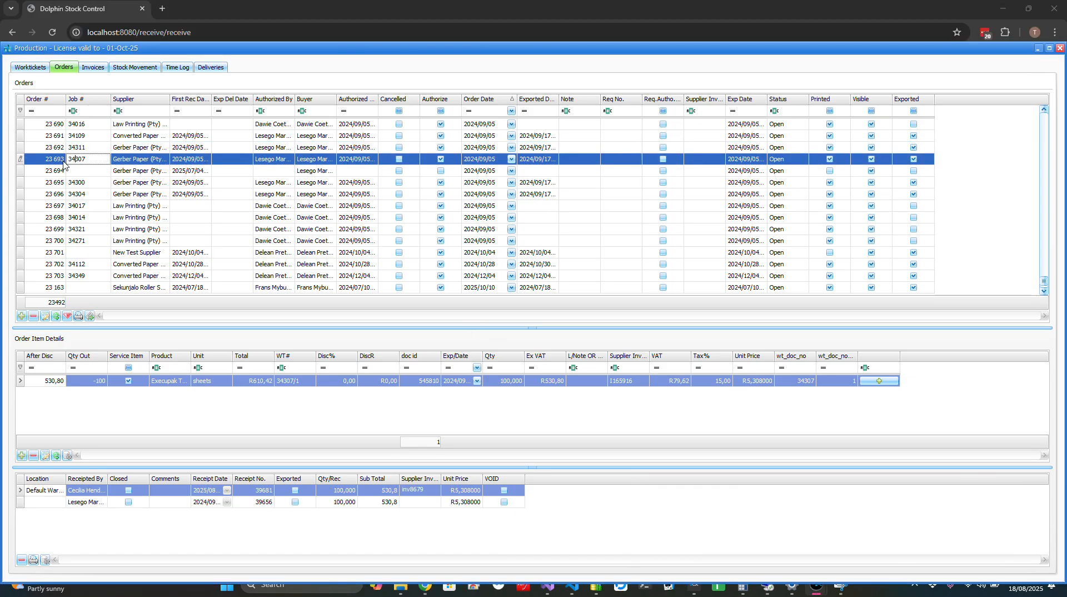
pyautogui.click(57, 148)
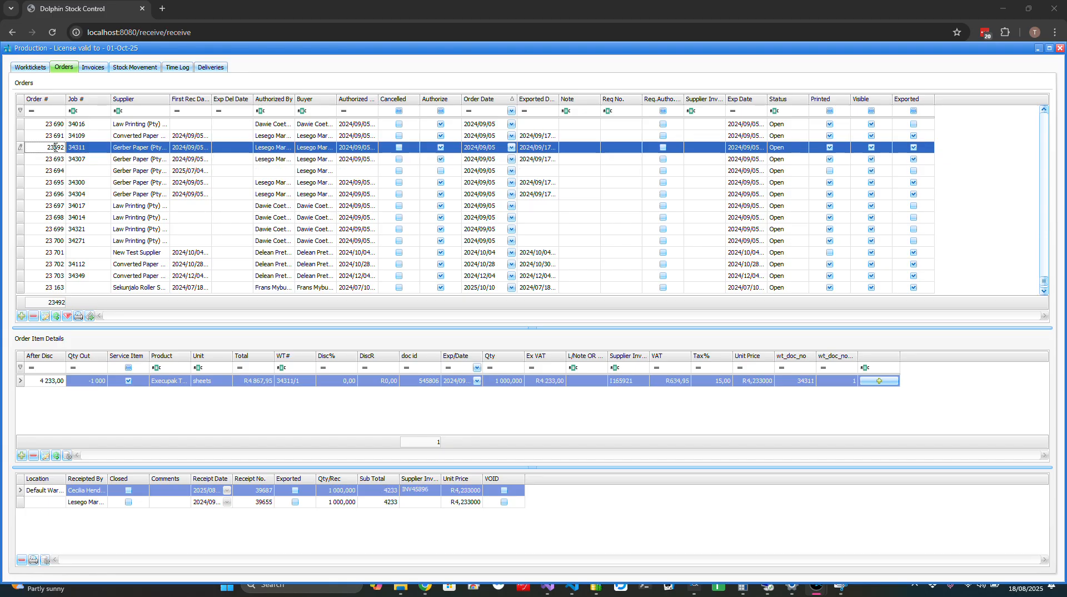
pyautogui.doubleClick(53, 148)
# Switch back to Dolphin Stock Control in the browser and retrieve that order for receiving by its order number.
pyautogui.click(425, 588)
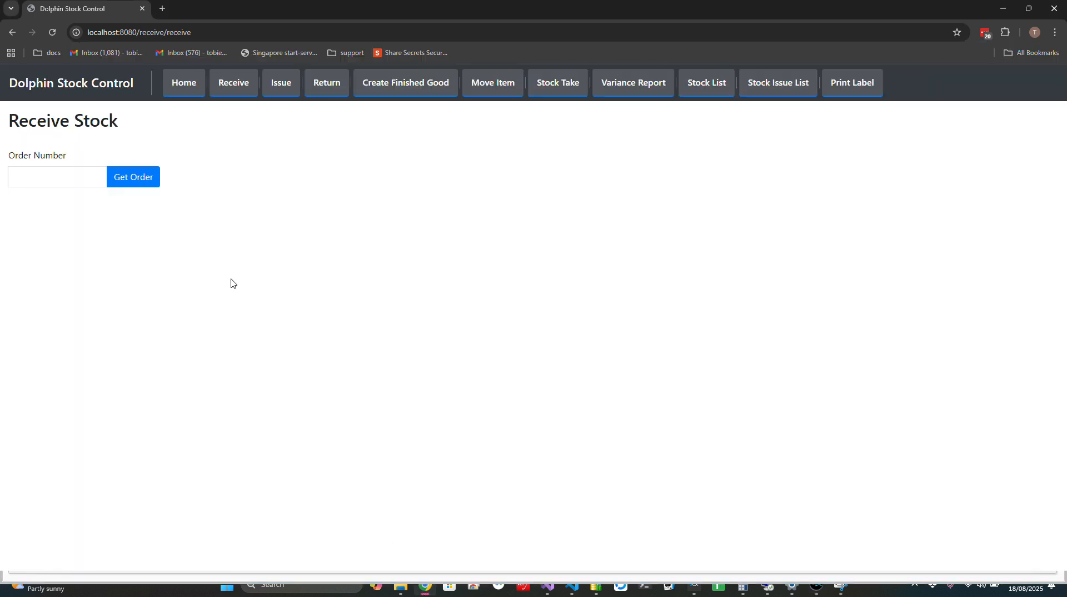
pyautogui.click(47, 174)
pyautogui.write('23692')
pyautogui.click(146, 175)
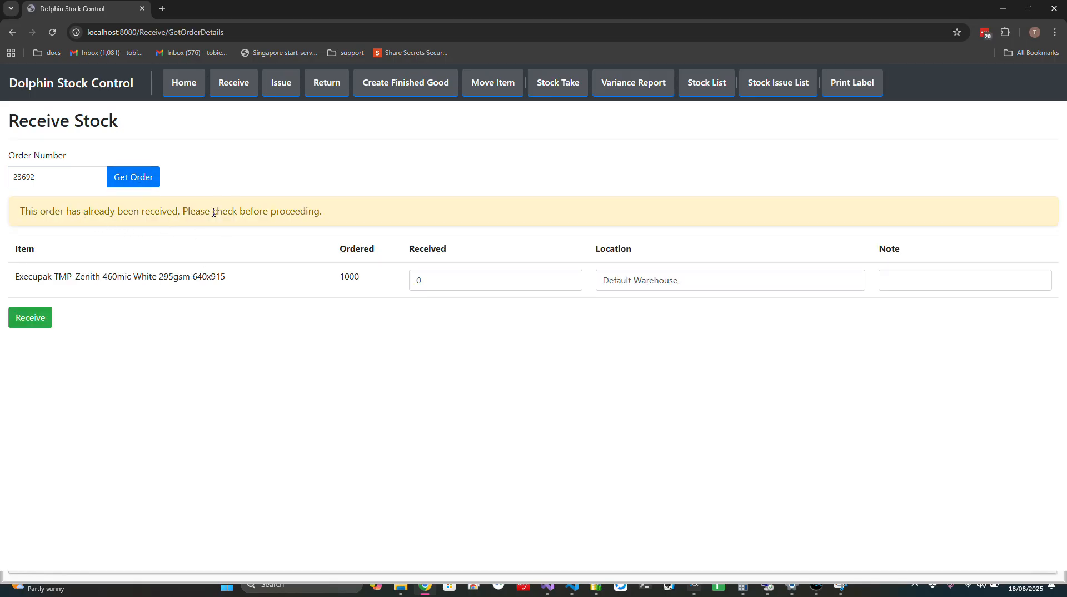
# Receive 1000 of the Execupak item into Default Warehouse with the note INV45896.
pyautogui.click(417, 283)
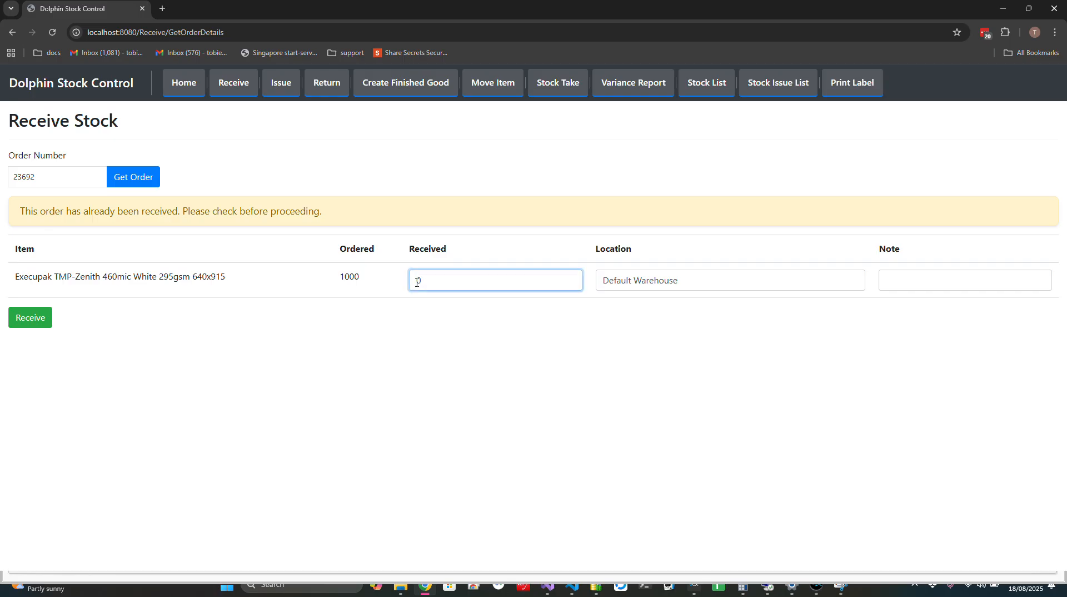
pyautogui.write('1000')
pyautogui.click(892, 280)
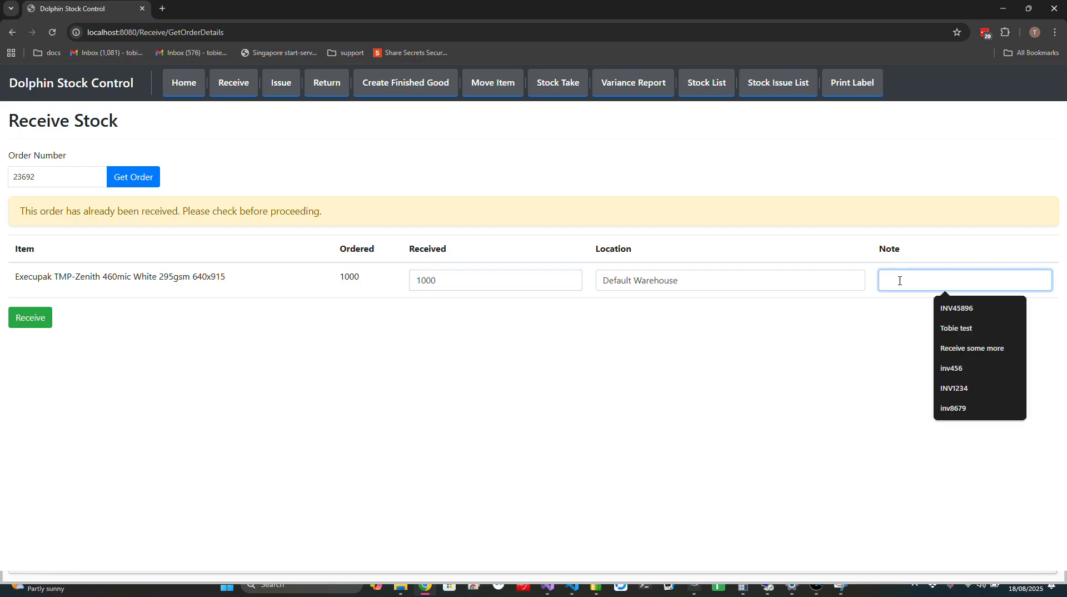
pyautogui.click(947, 311)
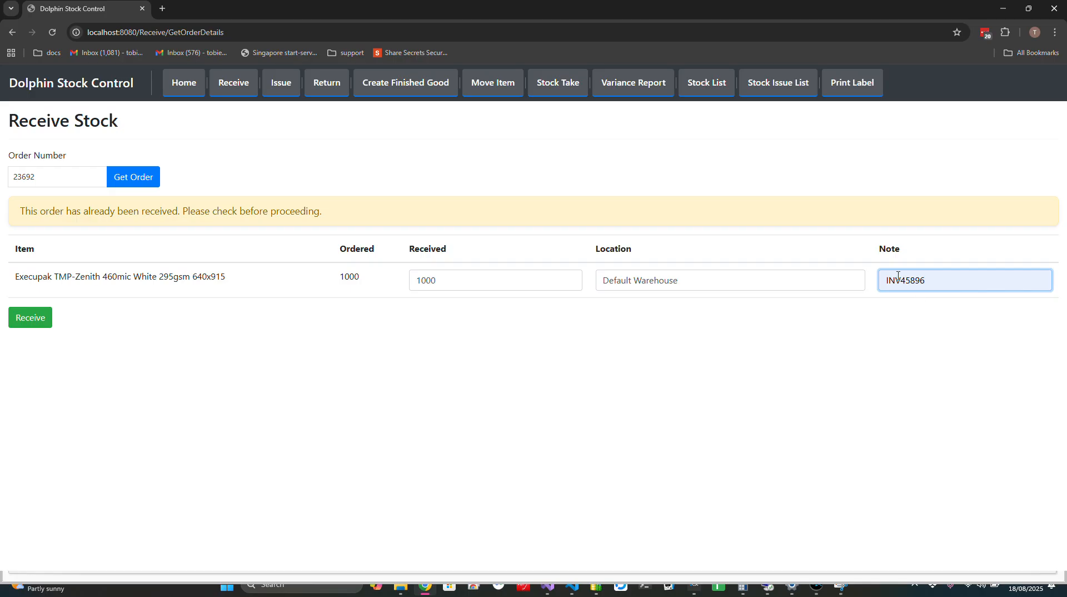
pyautogui.click(31, 325)
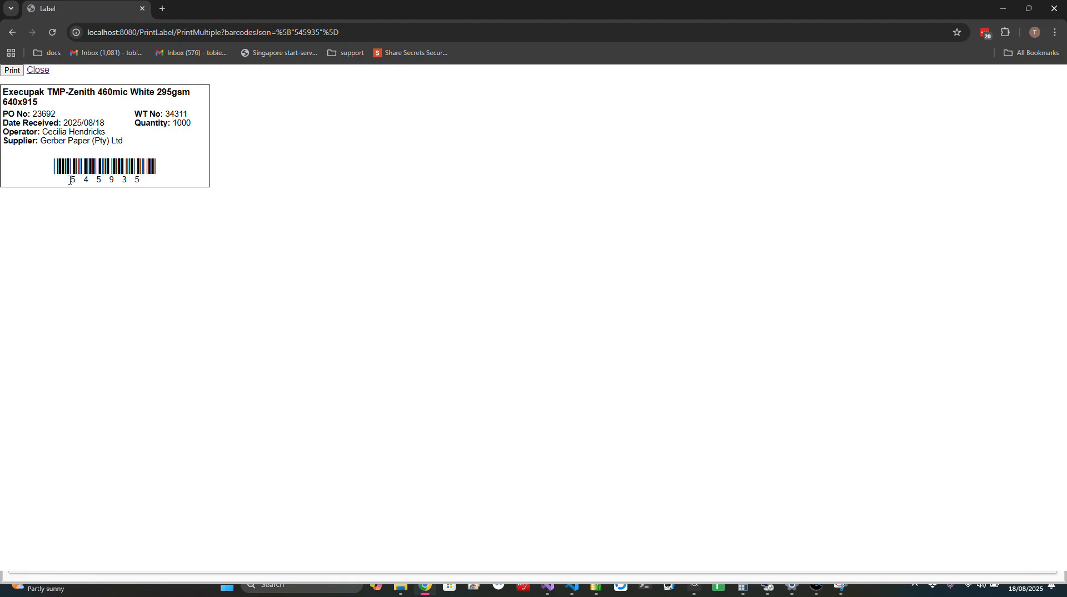
# Check the barcode number on the received stock label and close the label.
pyautogui.moveTo(70, 180); pyautogui.dragTo(140, 182)
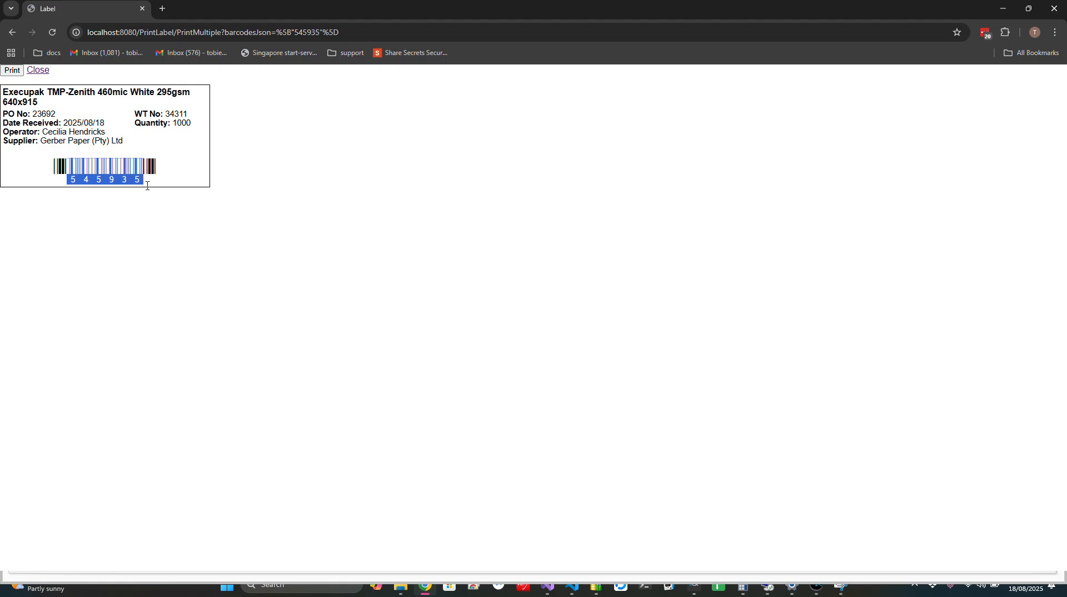
pyautogui.click(295, 161)
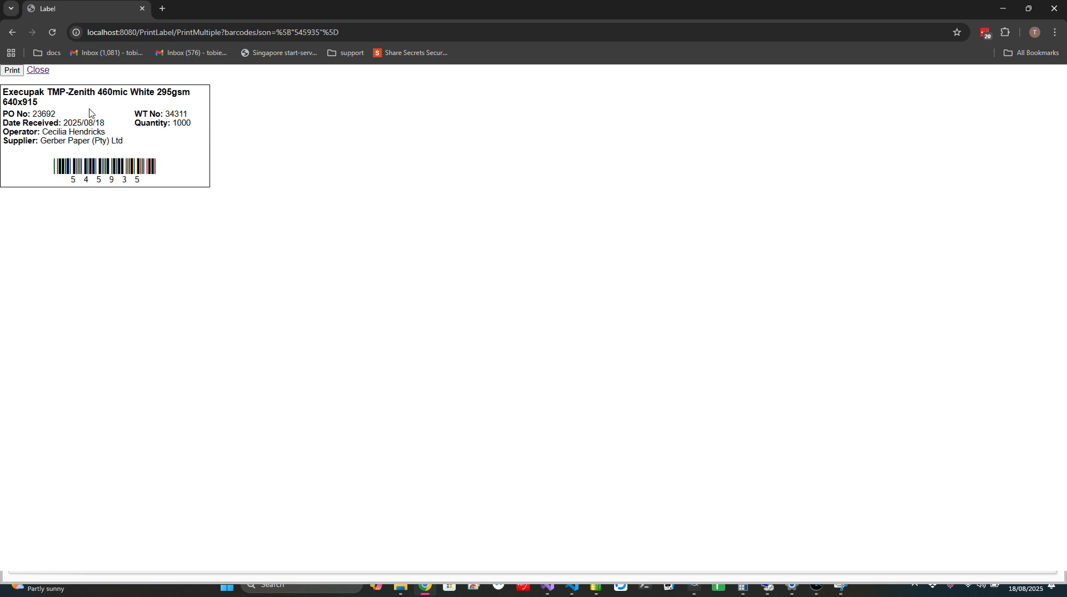
pyautogui.click(39, 70)
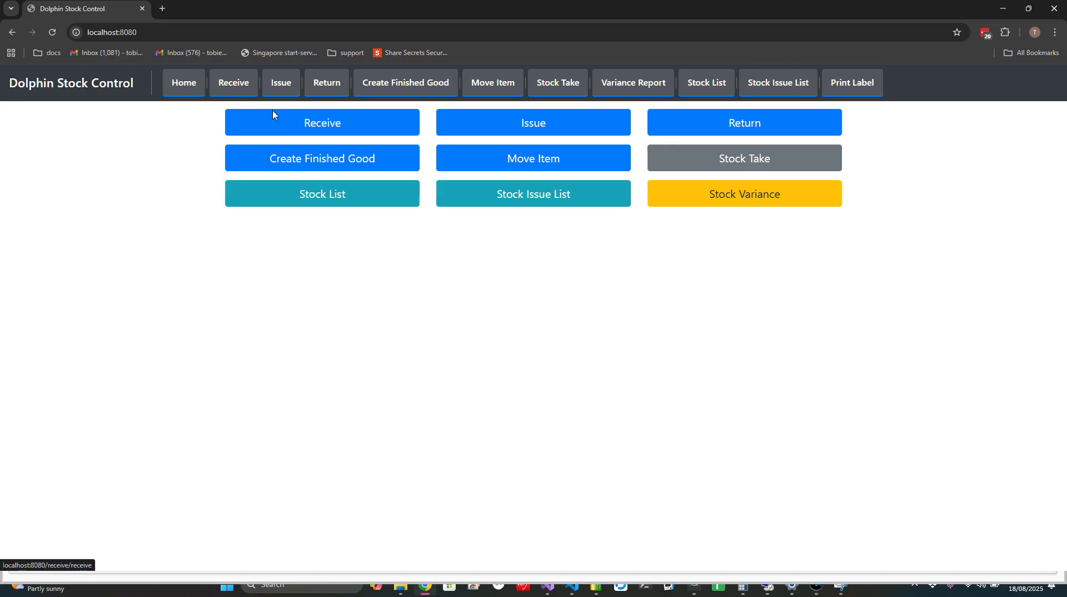
# Open the Issue Stock form and enter stock barcode 545935.
pyautogui.click(542, 130)
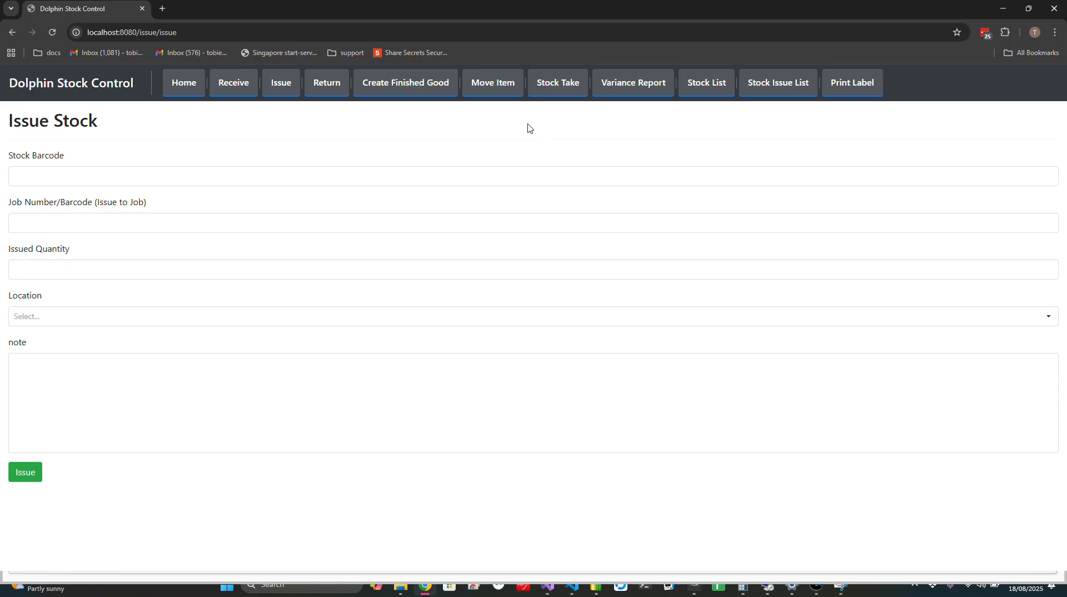
pyautogui.click(135, 177)
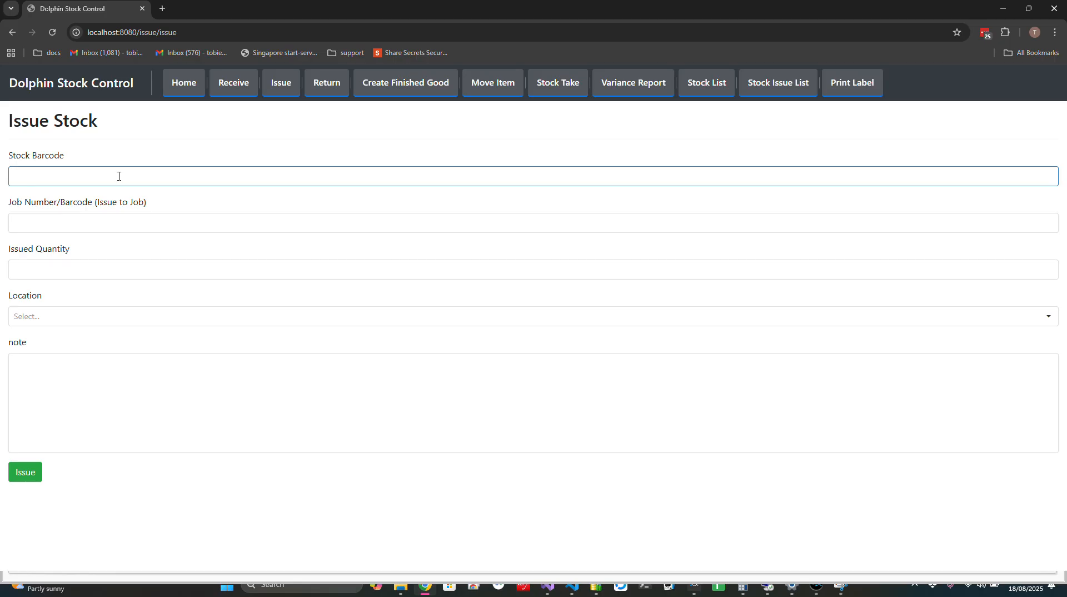
pyautogui.write('545935')
# Copy job number 34311 from the selected order in the Production window into the issue form's job number field.
pyautogui.click(54, 225)
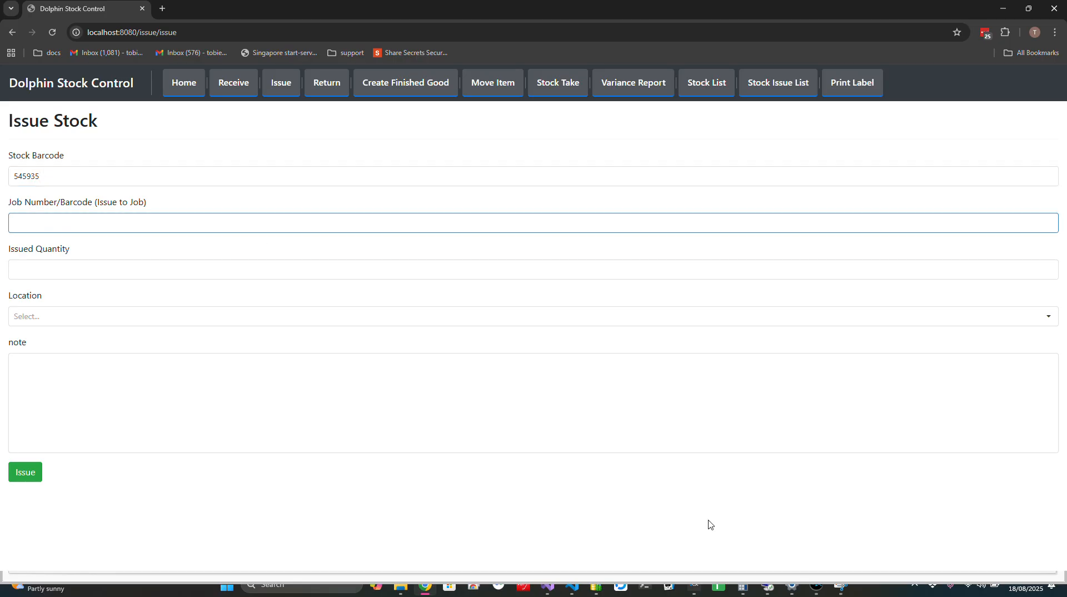
pyautogui.moveTo(817, 592)
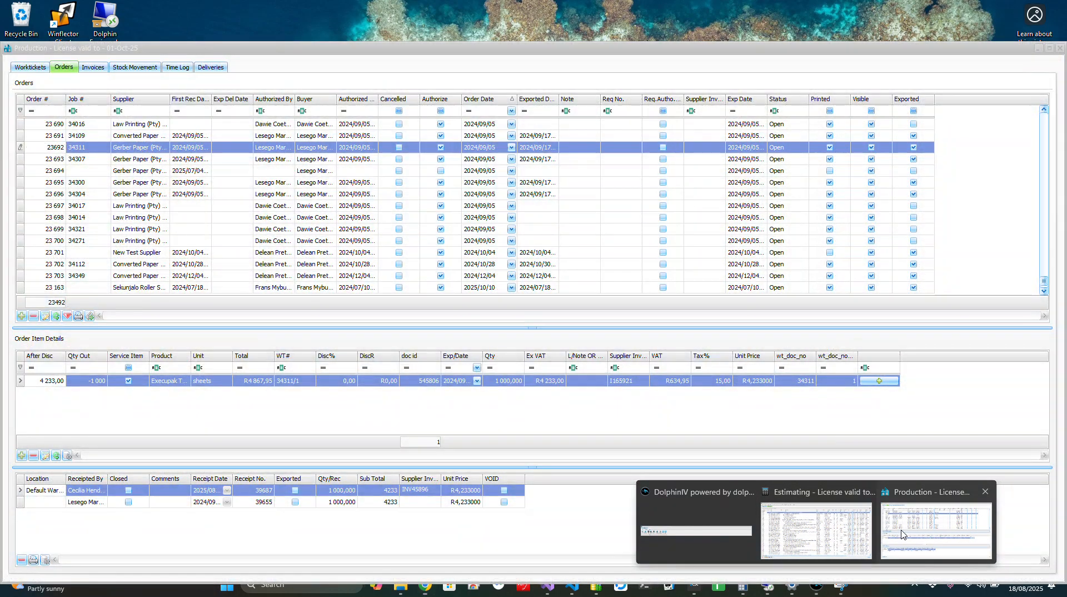
pyautogui.click(901, 535)
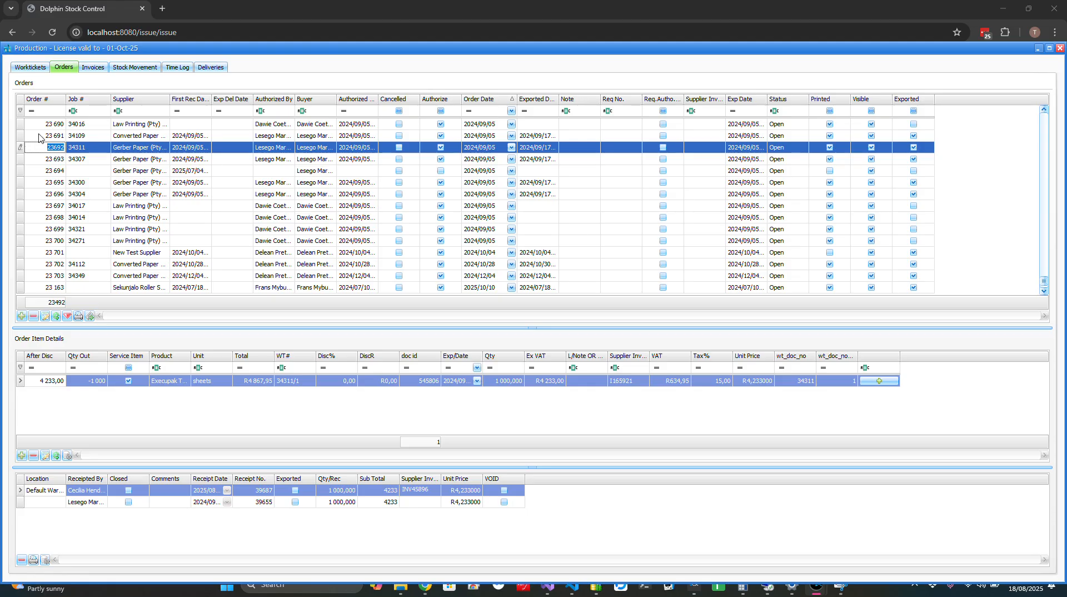
pyautogui.click(79, 148)
pyautogui.hotkey('ctrl', 'c')
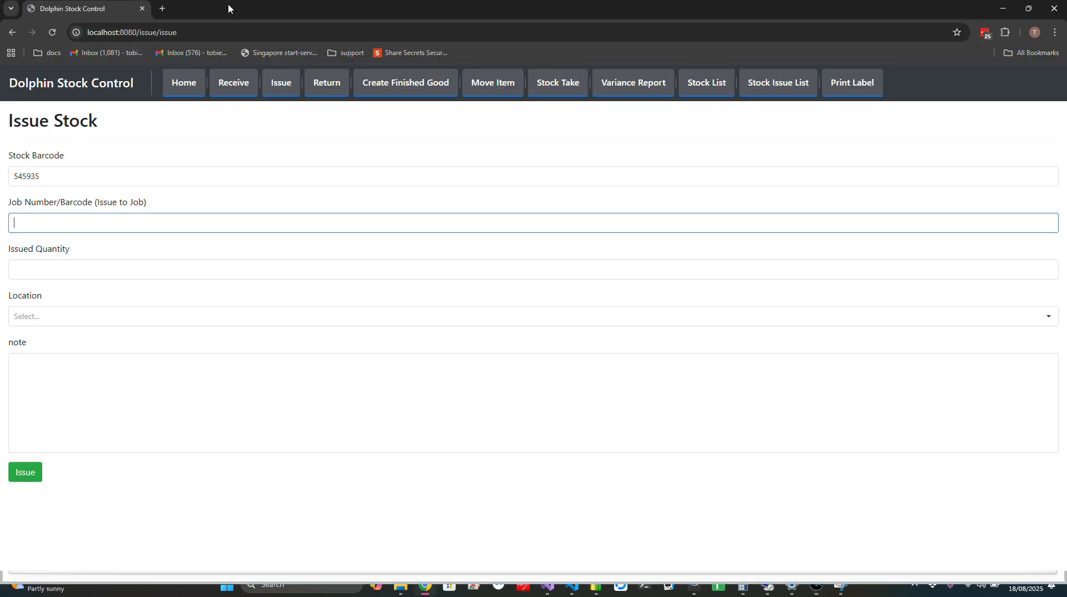
pyautogui.click(224, 8)
pyautogui.hotkey('ctrl', 'v')
# Set the issued quantity to 700, choose Default Warehouse as the location and issue the stock.
pyautogui.click(64, 273)
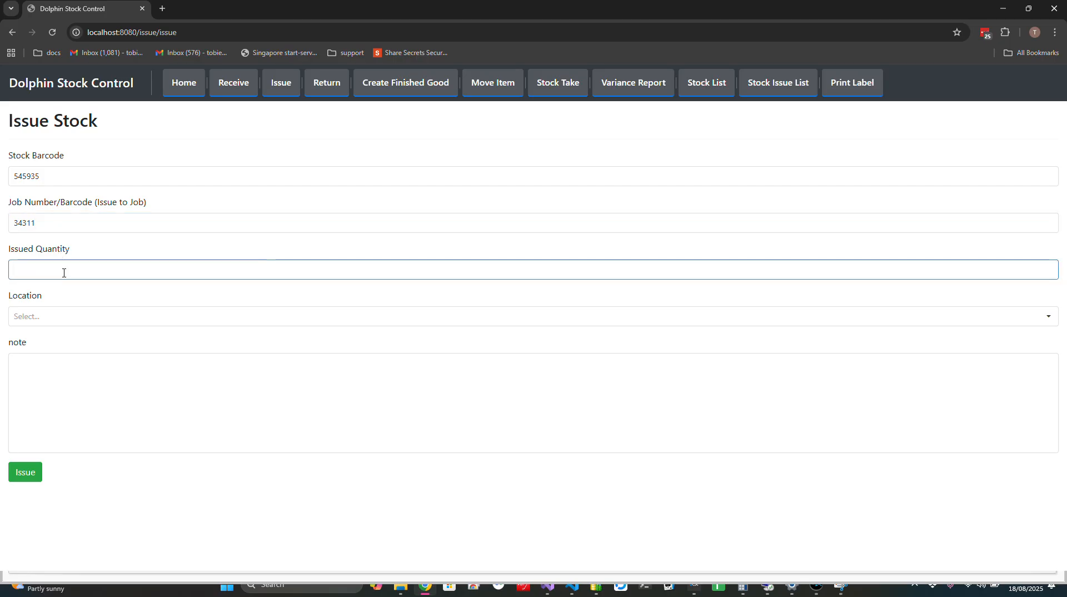
pyautogui.write('700')
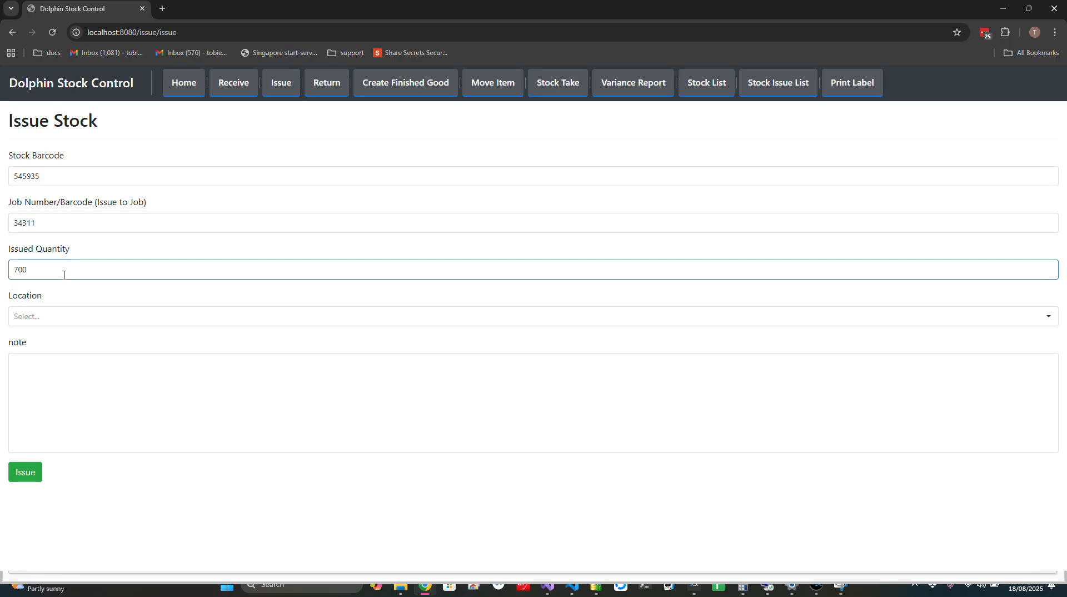
pyautogui.click(60, 316)
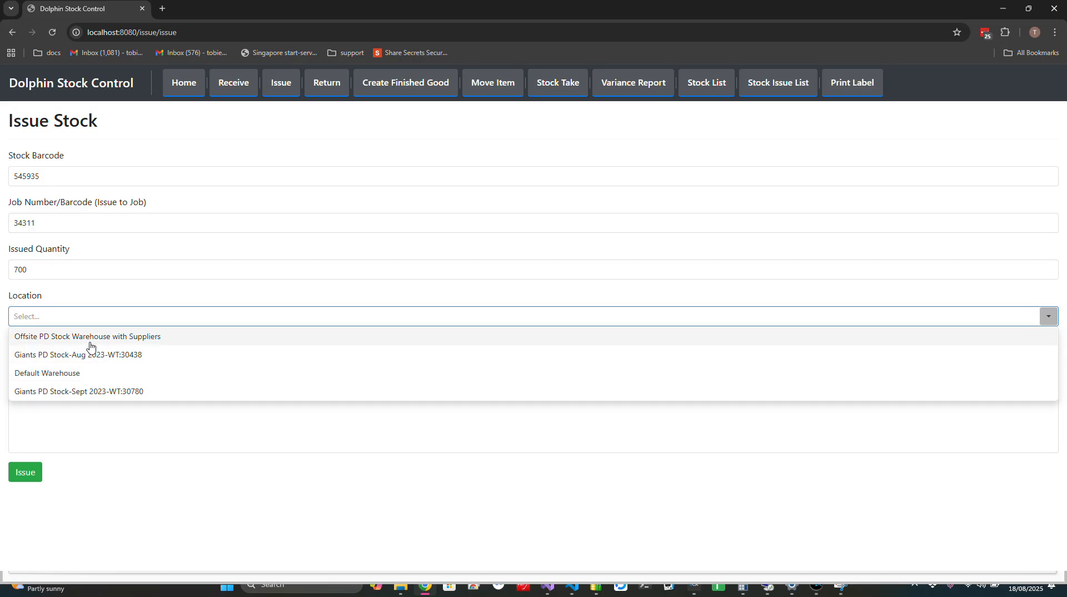
pyautogui.click(78, 376)
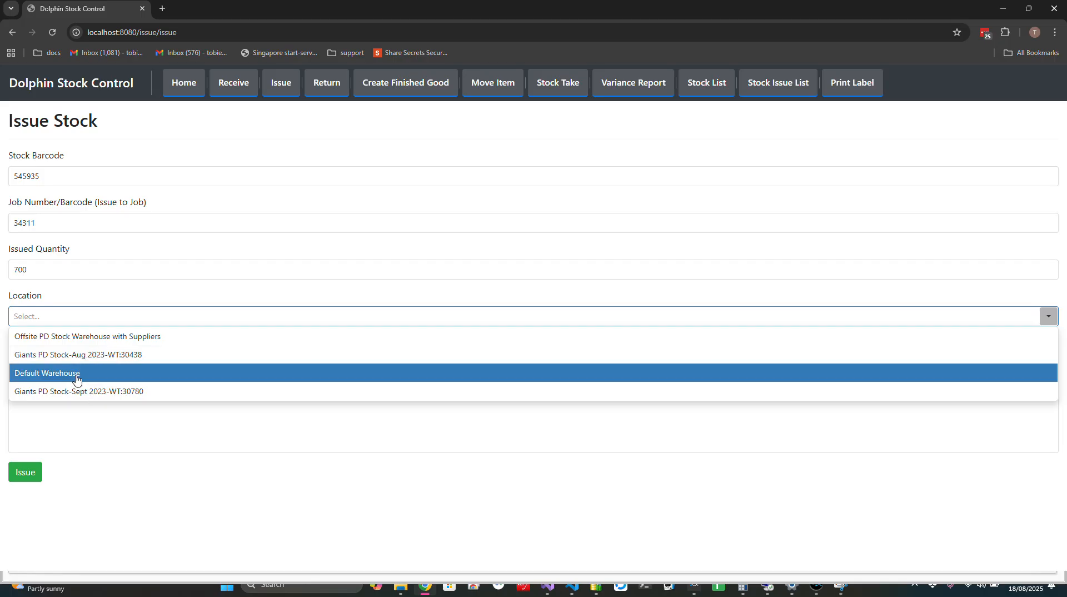
pyautogui.click(24, 475)
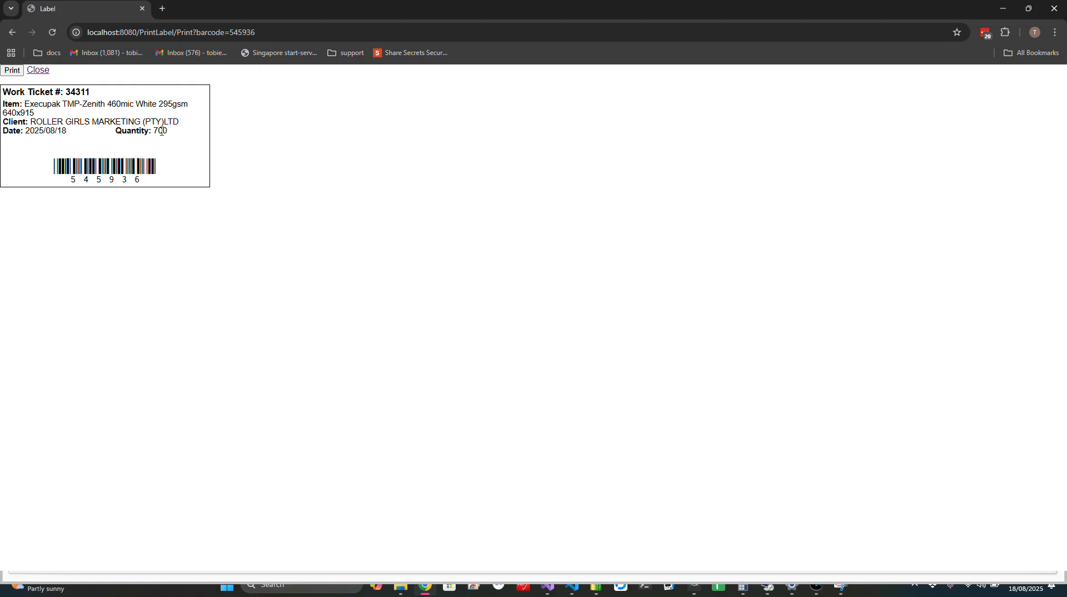
# Check the quantity and work ticket number on the issue label and close the label.
pyautogui.moveTo(154, 131); pyautogui.dragTo(179, 133)
pyautogui.click(67, 93)
pyautogui.moveTo(66, 92); pyautogui.dragTo(95, 95)
pyautogui.click(40, 72)
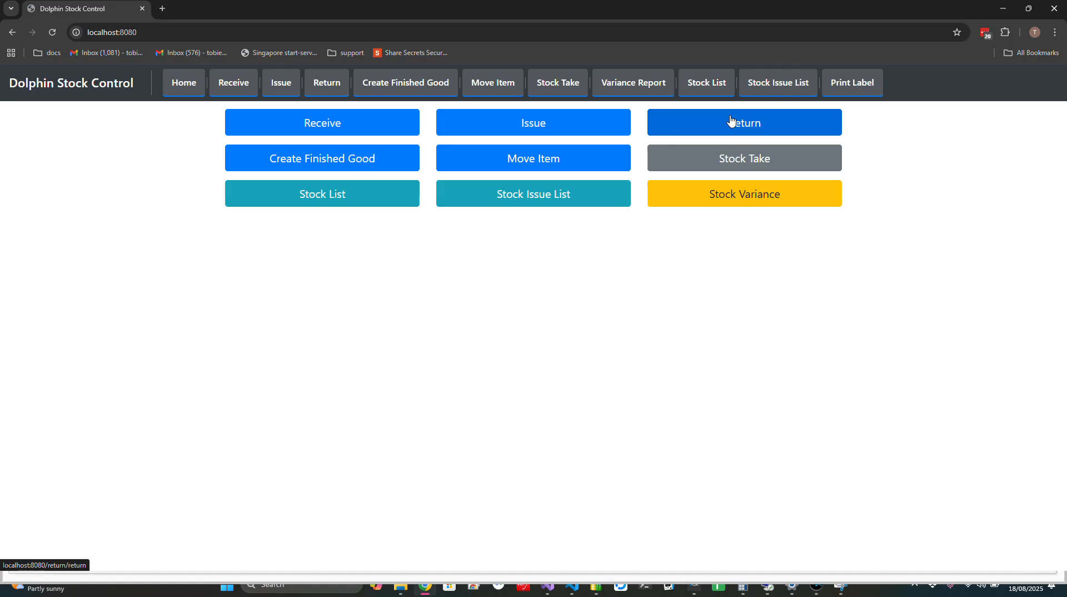
# Open the Stock Issue List and copy issue barcode 545936 from the newest issue of 700.
pyautogui.click(569, 202)
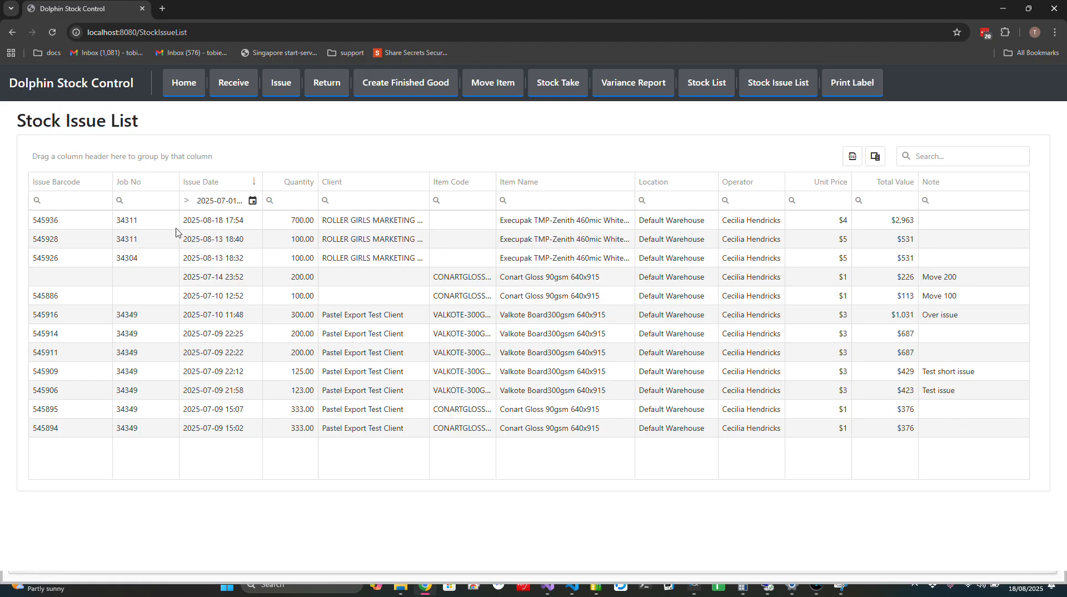
pyautogui.click(235, 202)
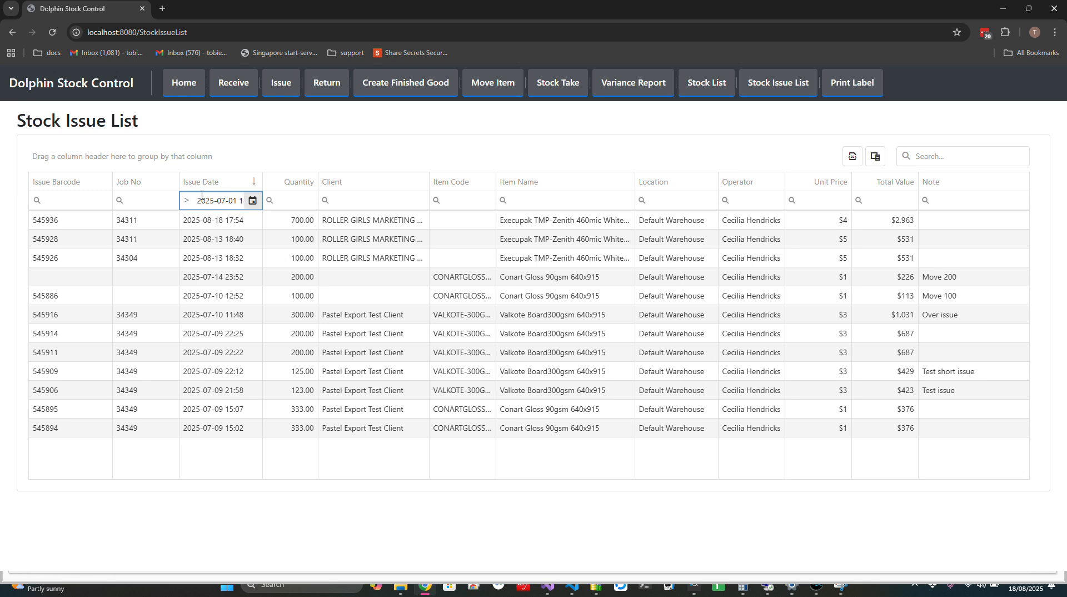
pyautogui.click(46, 225)
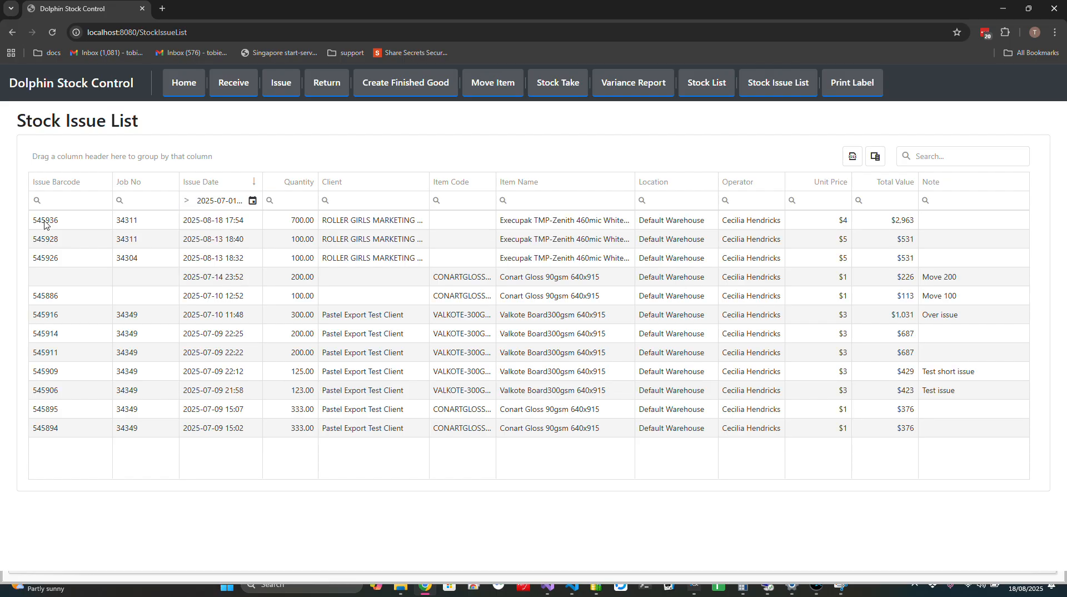
pyautogui.doubleClick(46, 223)
pyautogui.rightClick(42, 222)
pyautogui.click(78, 229)
# Submit a stock return of 200 for issue barcode 545936 to the Default Warehouse.
pyautogui.click(319, 92)
pyautogui.click(166, 165)
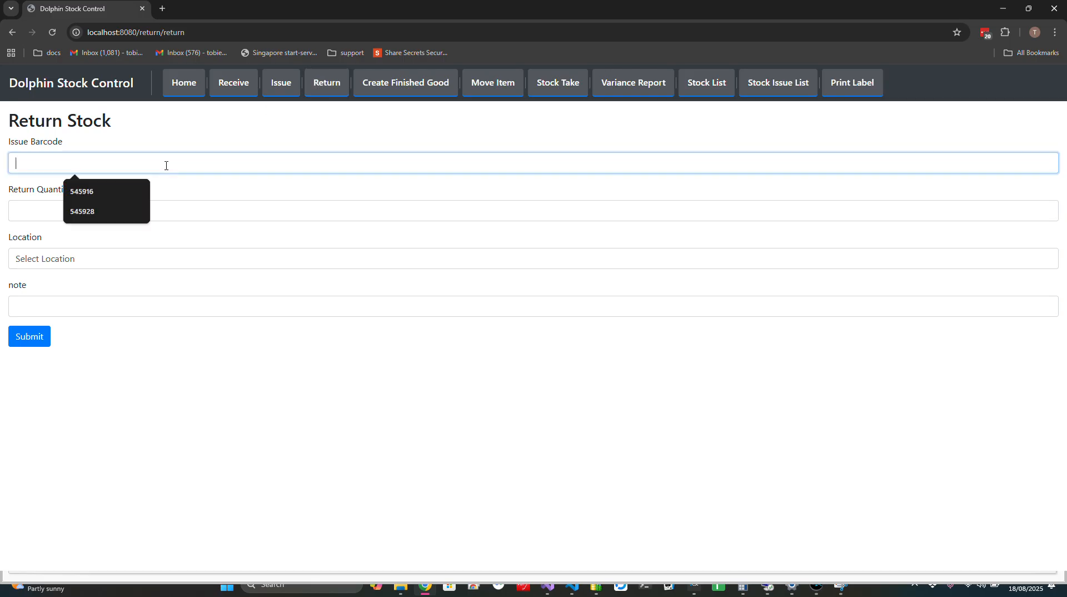
pyautogui.hotkey('ctrl', 'v')
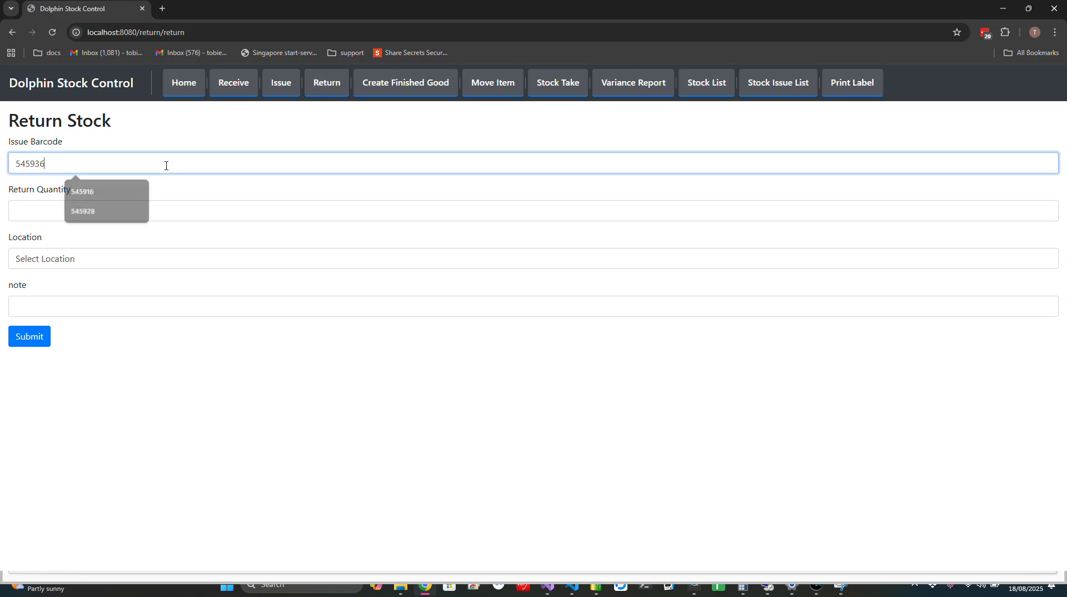
pyautogui.click(143, 211)
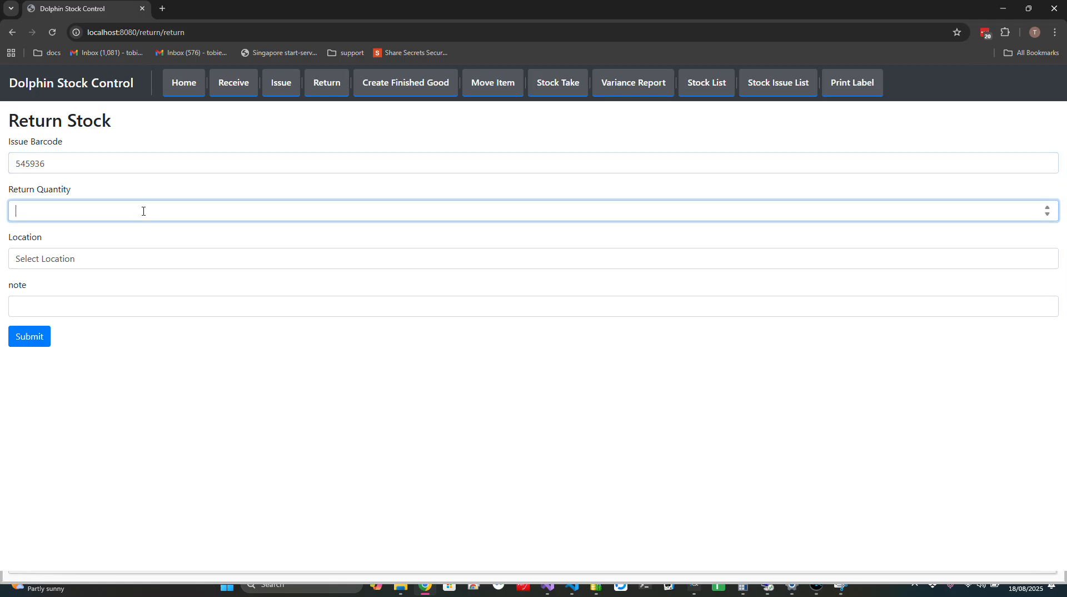
pyautogui.write('200')
pyautogui.click(139, 263)
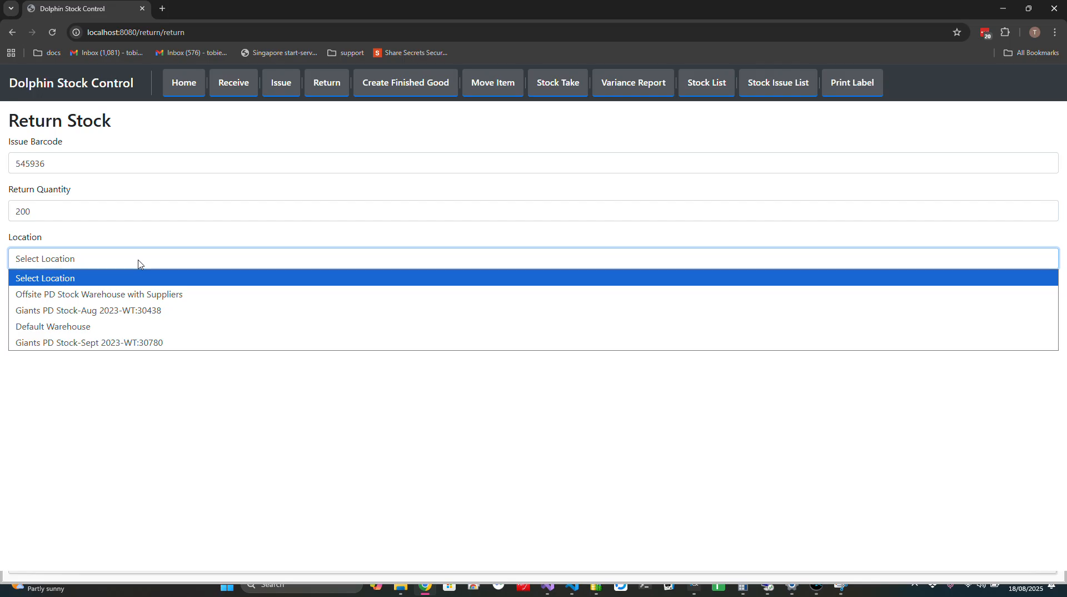
pyautogui.click(82, 327)
pyautogui.click(39, 338)
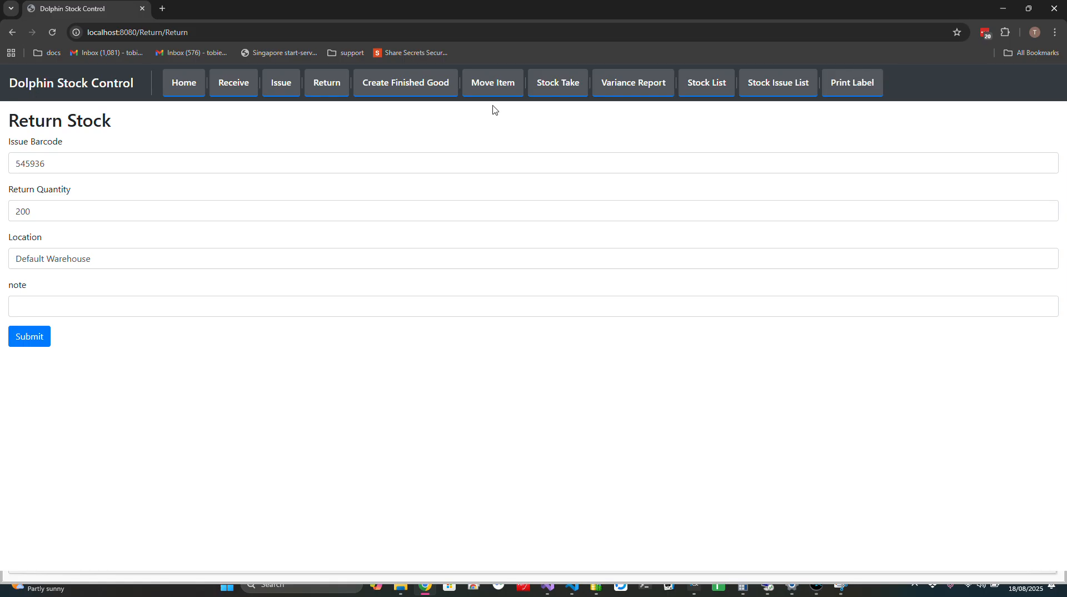
# Open the Stock List and copy barcode 545886 of the Conart Gloss 90gsm item in Default Warehouse.
pyautogui.click(721, 89)
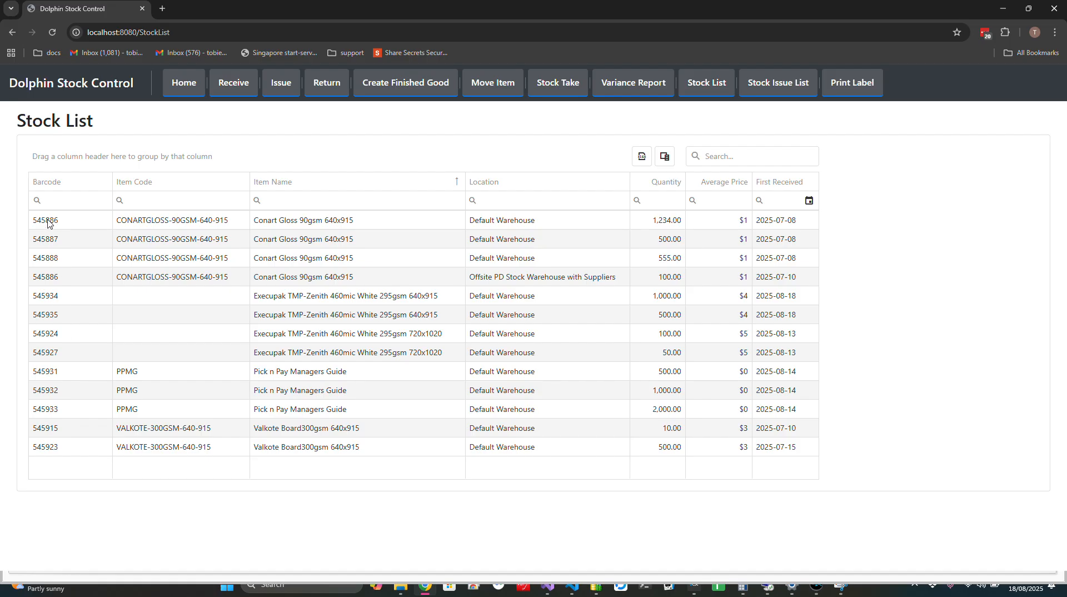
pyautogui.moveTo(47, 220); pyautogui.dragTo(51, 253)
pyautogui.click(51, 252)
pyautogui.doubleClick(45, 220)
pyautogui.rightClick(50, 222)
pyautogui.click(85, 238)
# Move 234 of stock barcode 545886 from Default Warehouse to Offsite PD Stock Warehouse with Suppliers and submit the move.
pyautogui.click(479, 95)
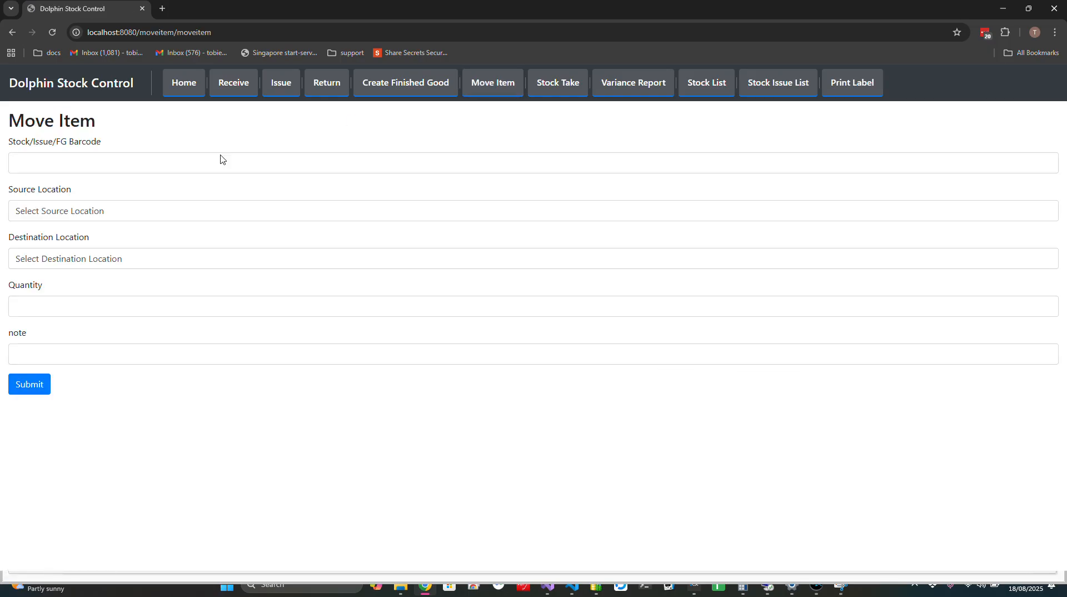
pyautogui.click(137, 165)
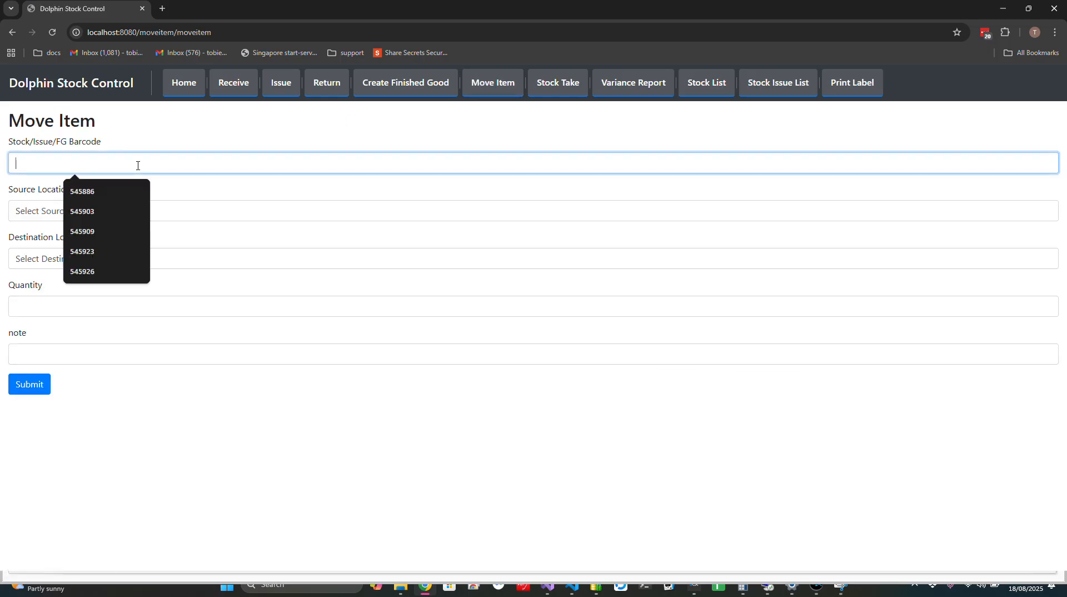
pyautogui.hotkey('ctrl', 'v')
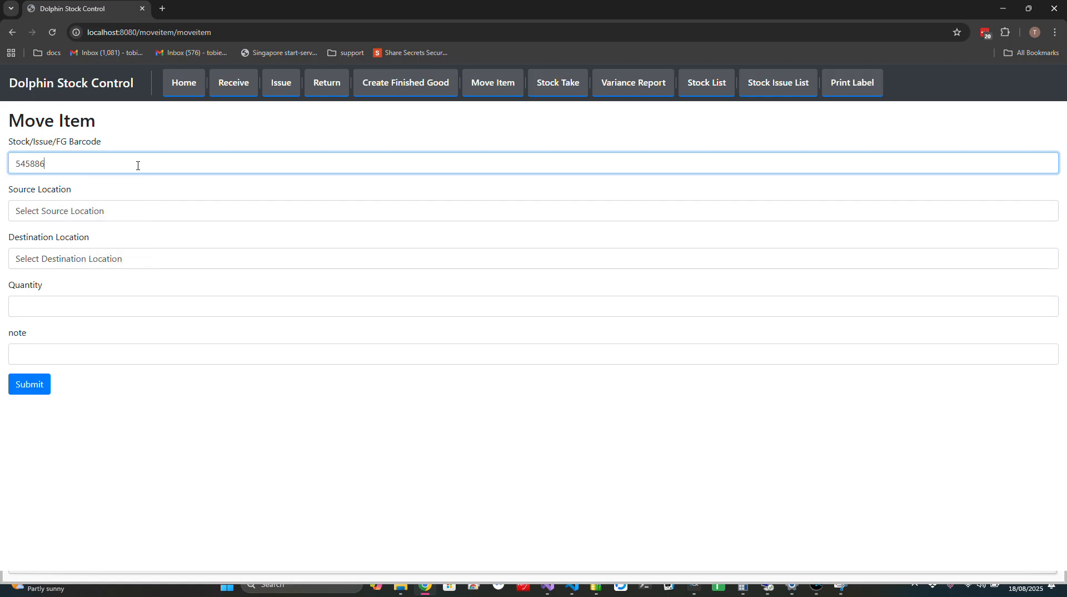
pyautogui.click(104, 218)
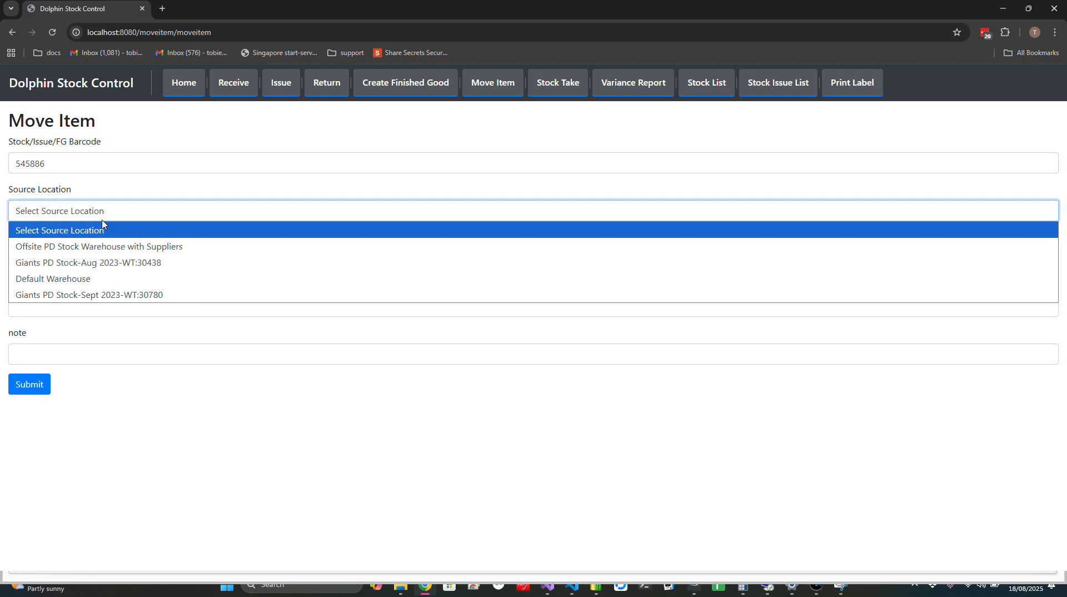
pyautogui.click(78, 279)
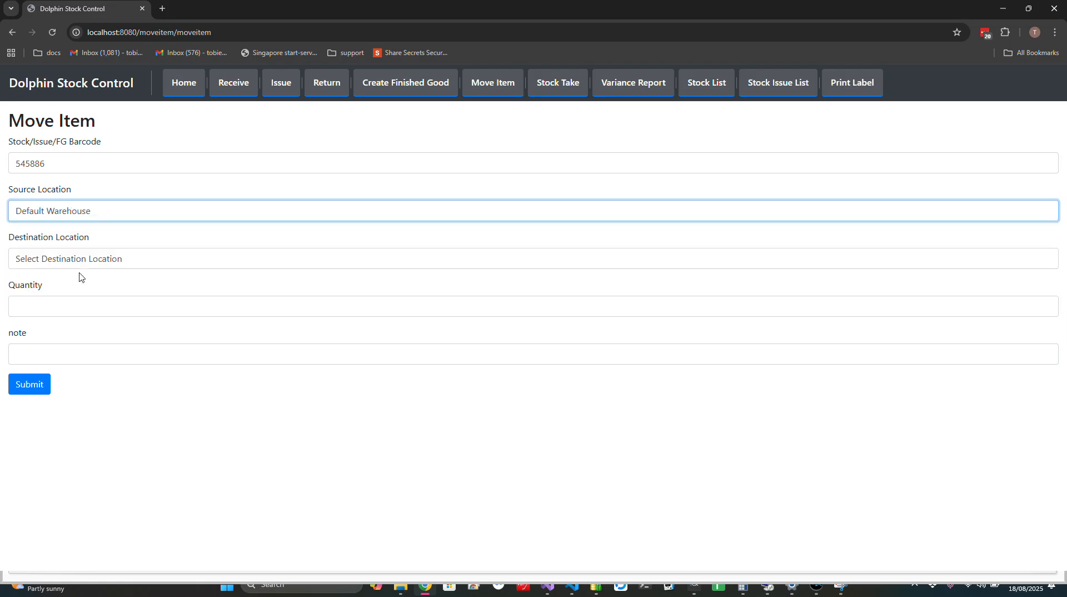
pyautogui.click(95, 267)
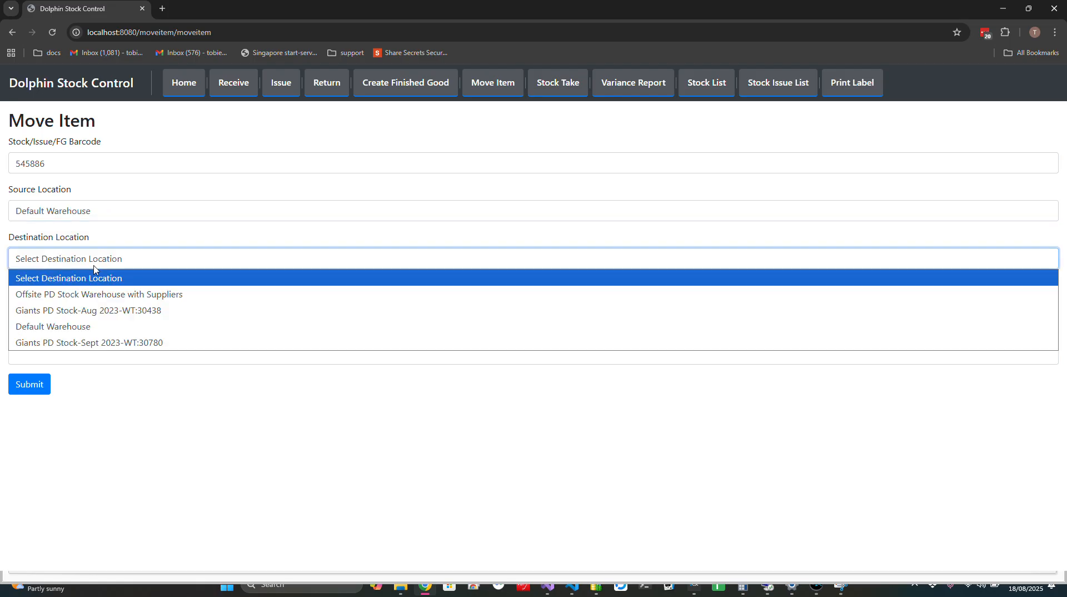
pyautogui.click(100, 300)
pyautogui.click(82, 311)
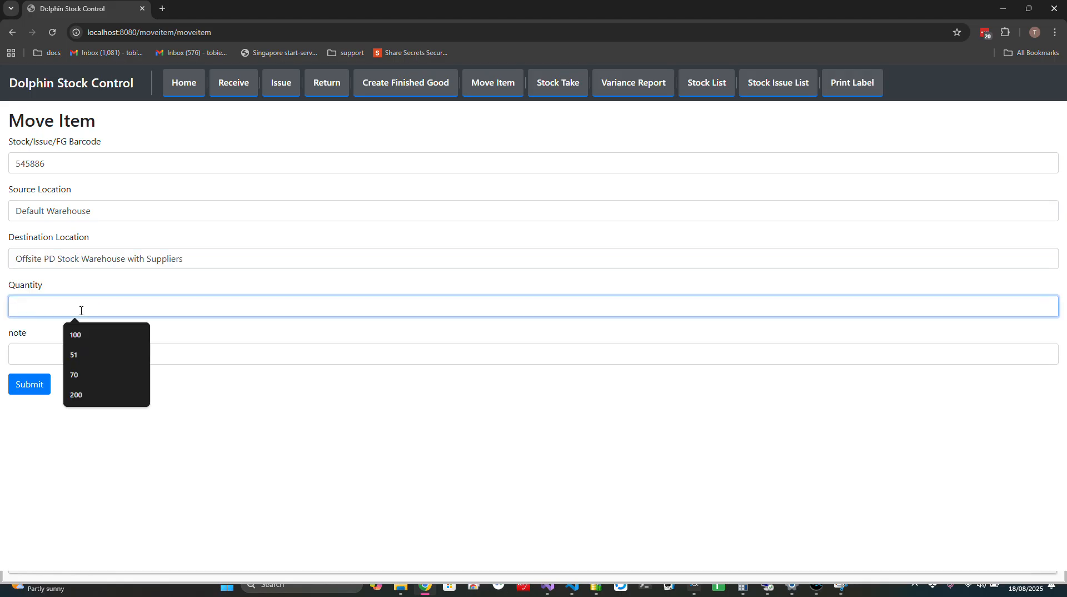
pyautogui.write('234')
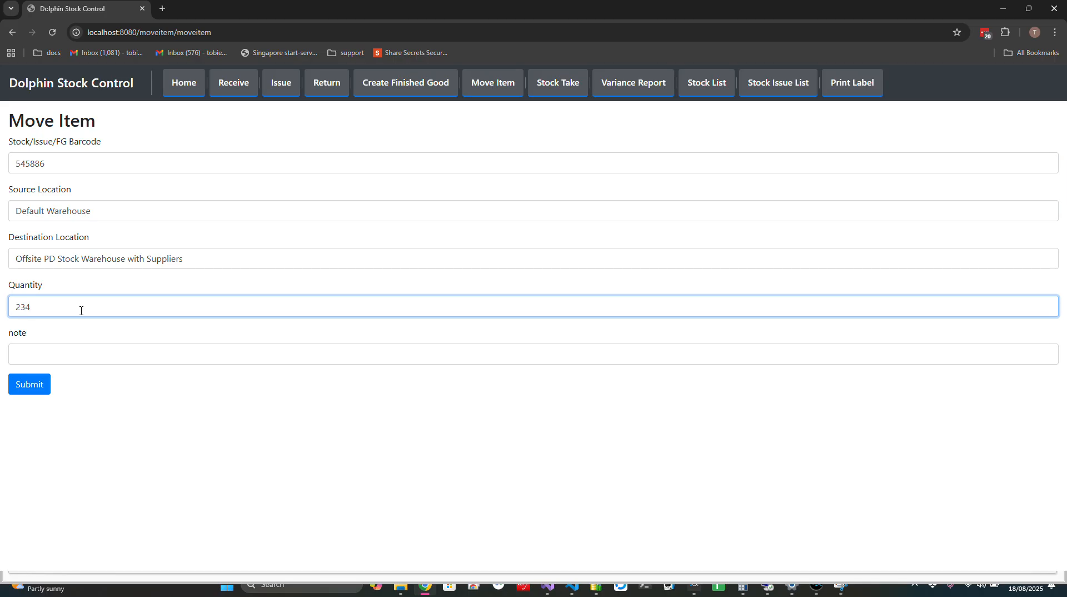
pyautogui.click(30, 392)
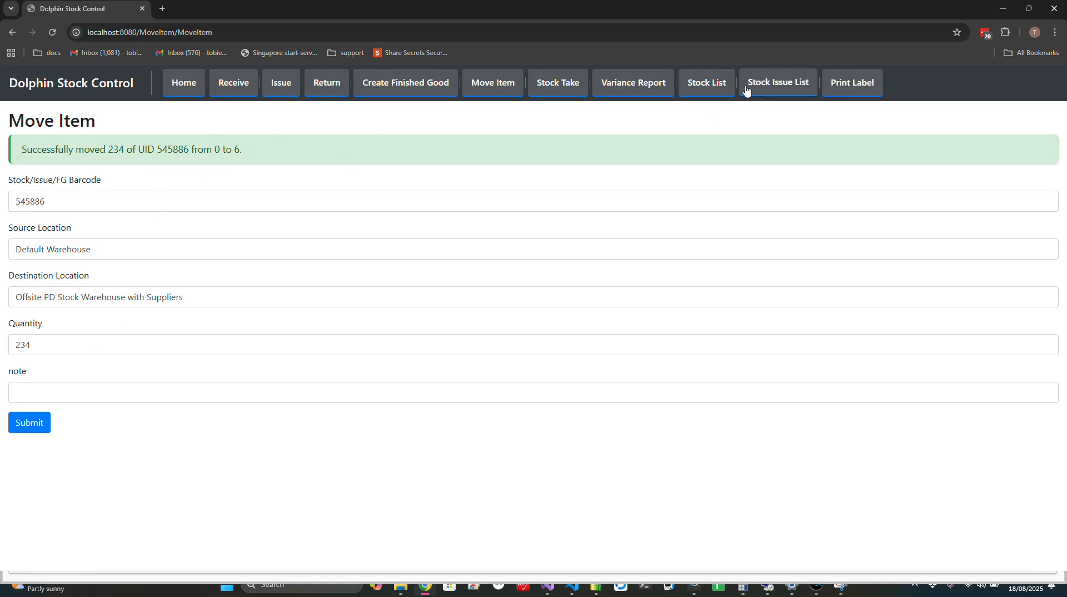
# Open the Stock List and check the quantities of barcode 545886 in the offsite warehouse and Default Warehouse.
pyautogui.click(717, 90)
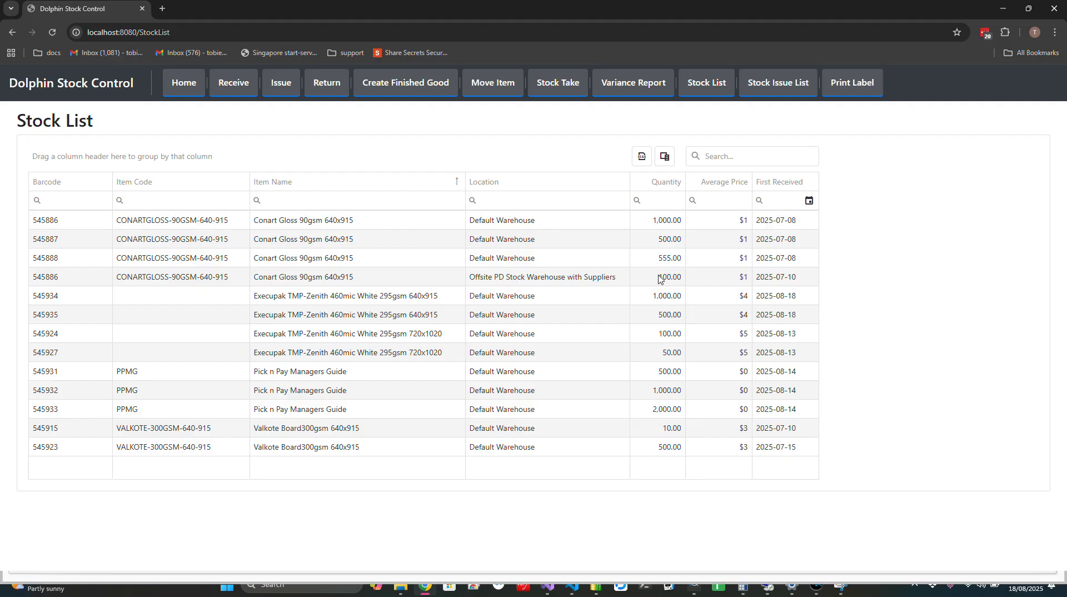
pyautogui.moveTo(655, 279); pyautogui.dragTo(679, 280)
pyautogui.click(650, 221)
pyautogui.moveTo(650, 221); pyautogui.dragTo(677, 218)
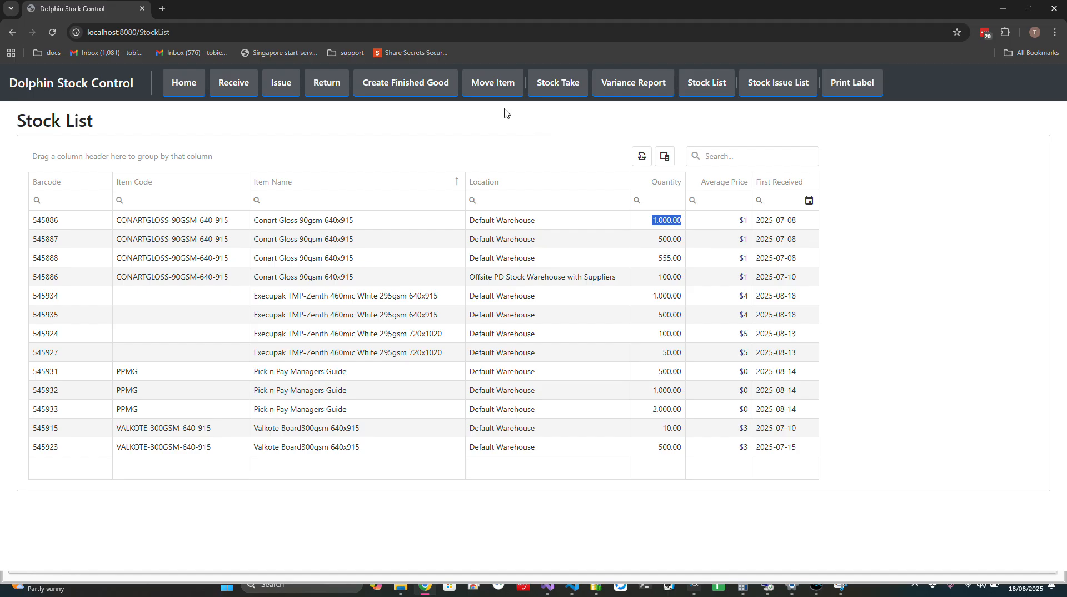
# Open the Create Finished Good form and enter job number 34349.
pyautogui.click(396, 89)
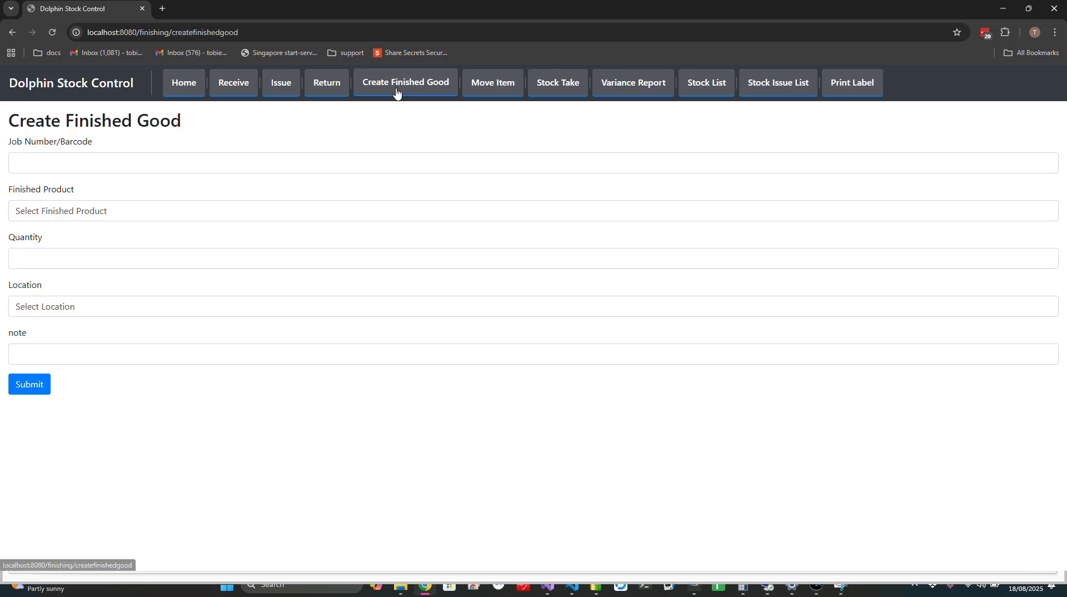
pyautogui.click(141, 164)
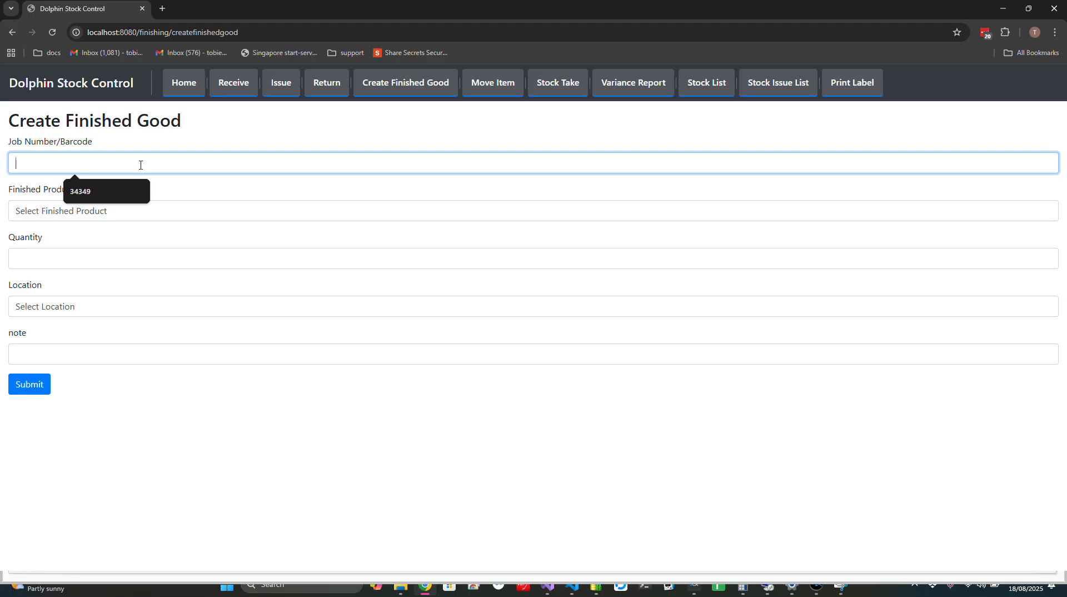
pyautogui.click(87, 193)
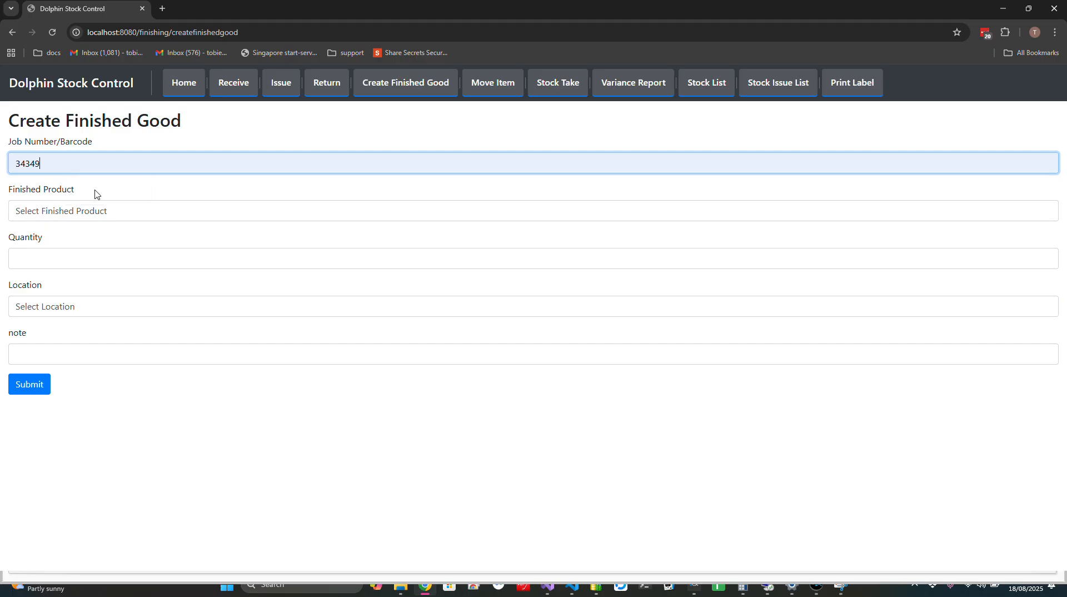
# Switch to the Estimating window, open the quote detail of job 34349 and examine the product name in its Products list.
pyautogui.moveTo(816, 591)
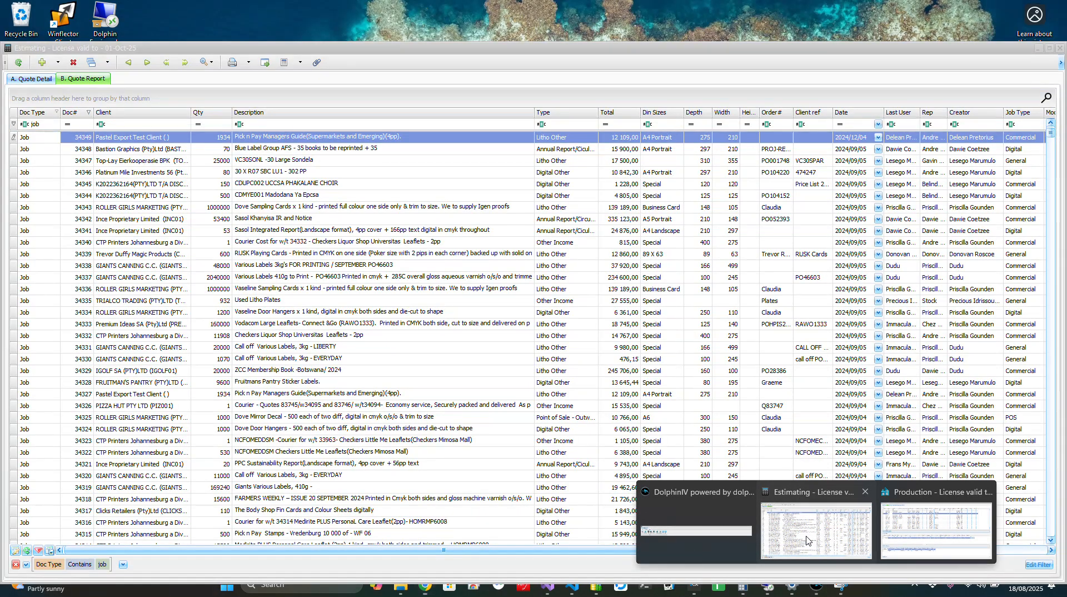
pyautogui.click(807, 540)
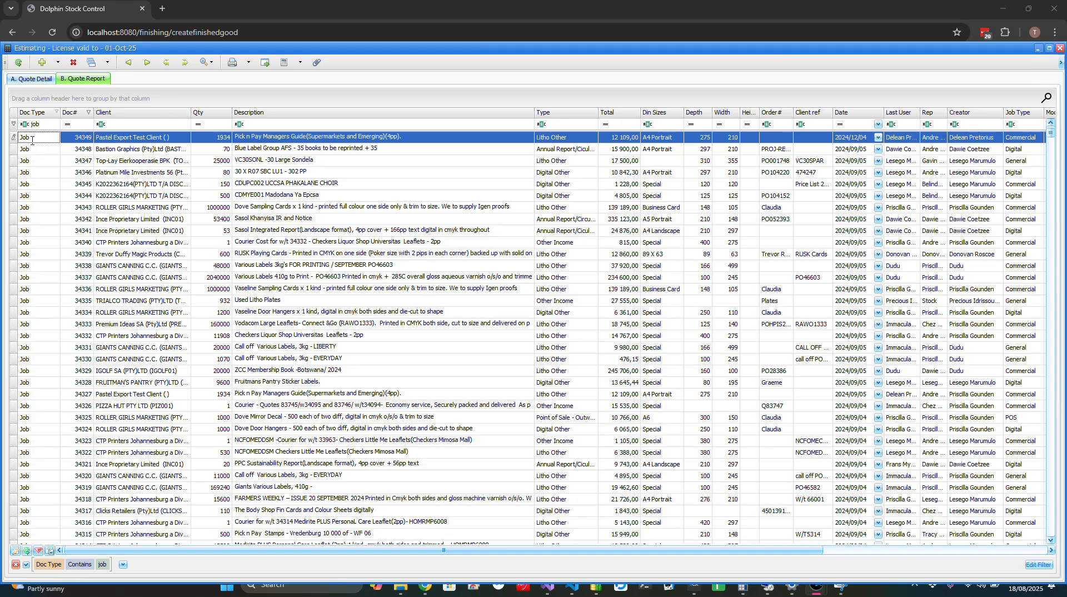
pyautogui.click(39, 83)
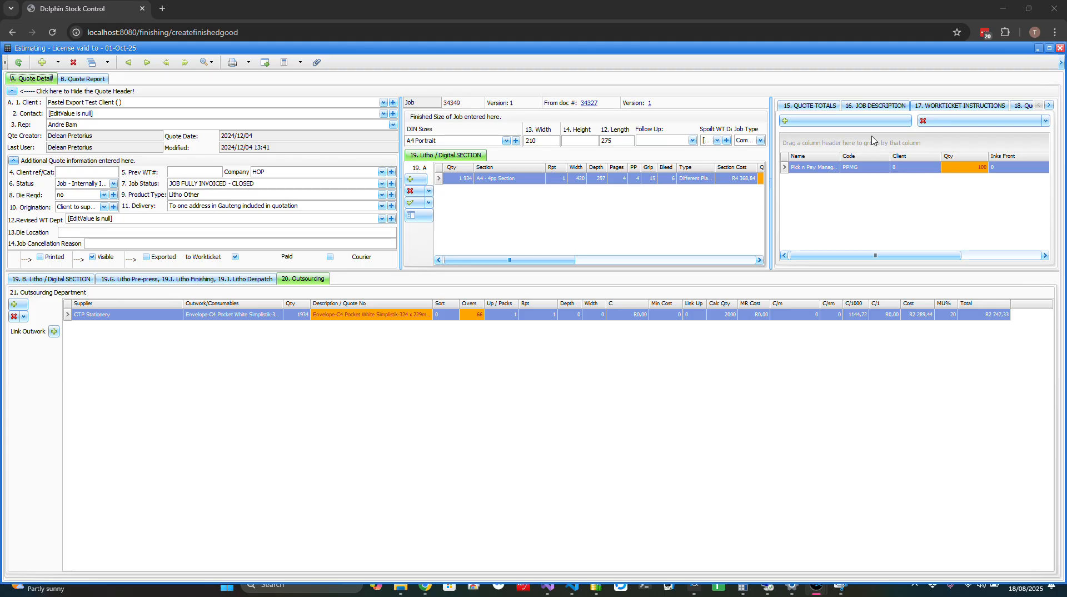
pyautogui.click(1048, 105)
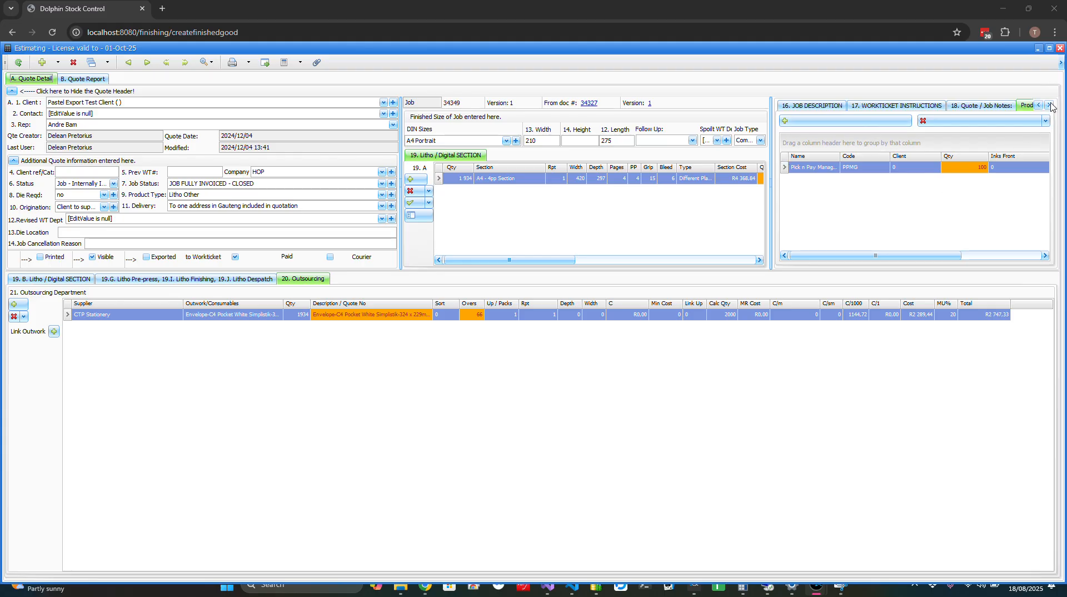
pyautogui.click(1048, 106)
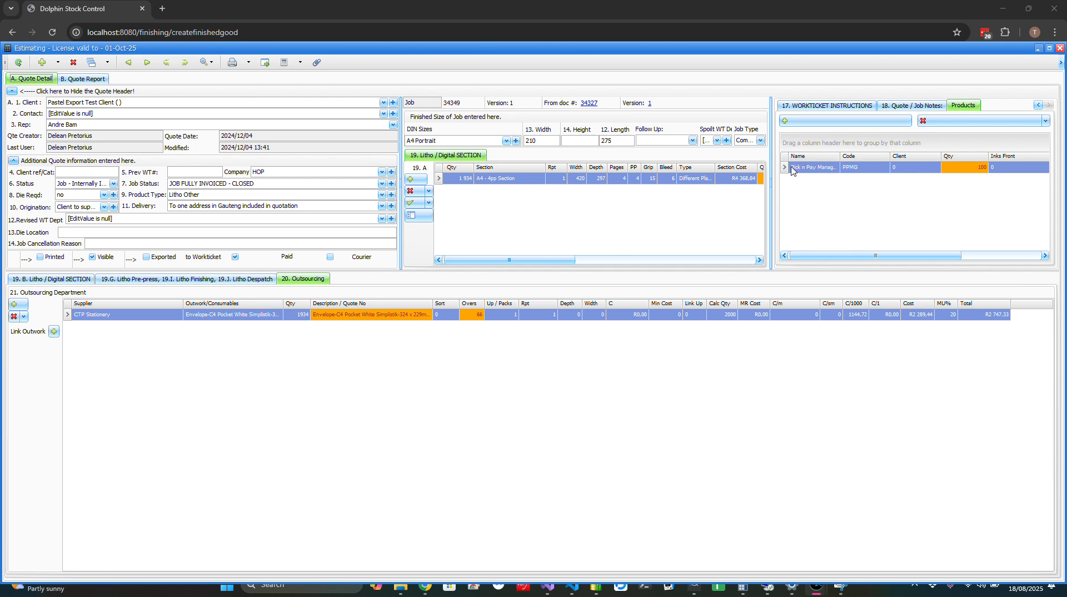
pyautogui.click(827, 170)
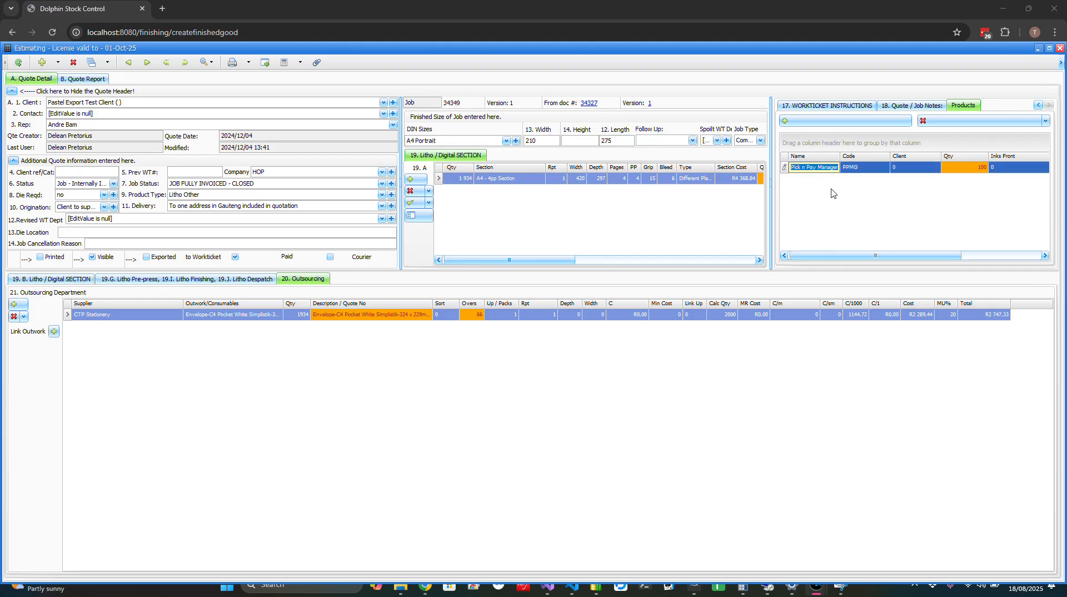
# View the product selection dialog for the job, accept it and check the quantity of the listed product.
pyautogui.click(849, 122)
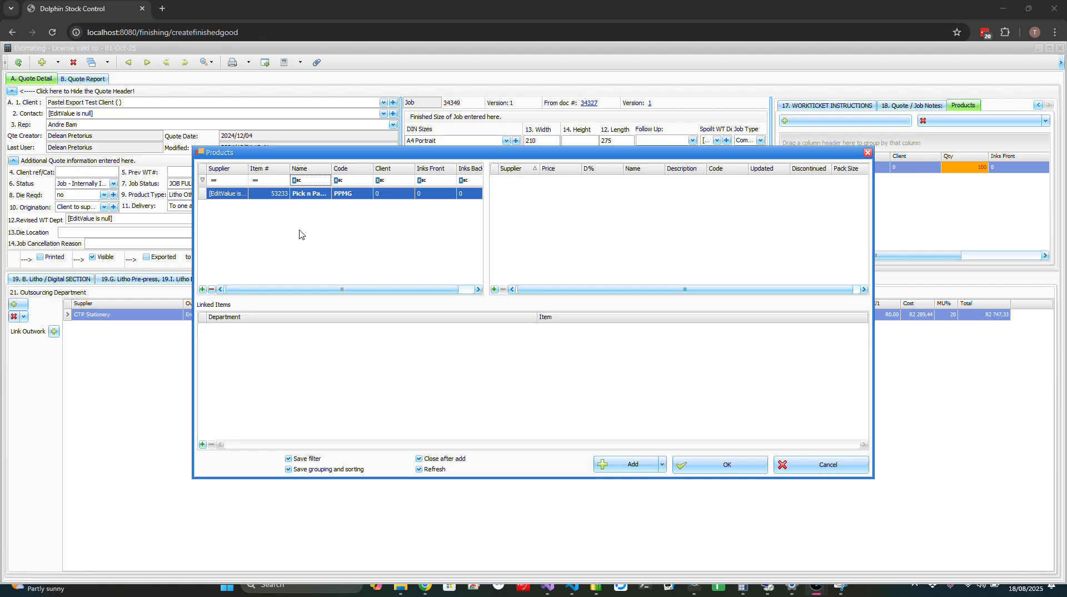
pyautogui.click(718, 465)
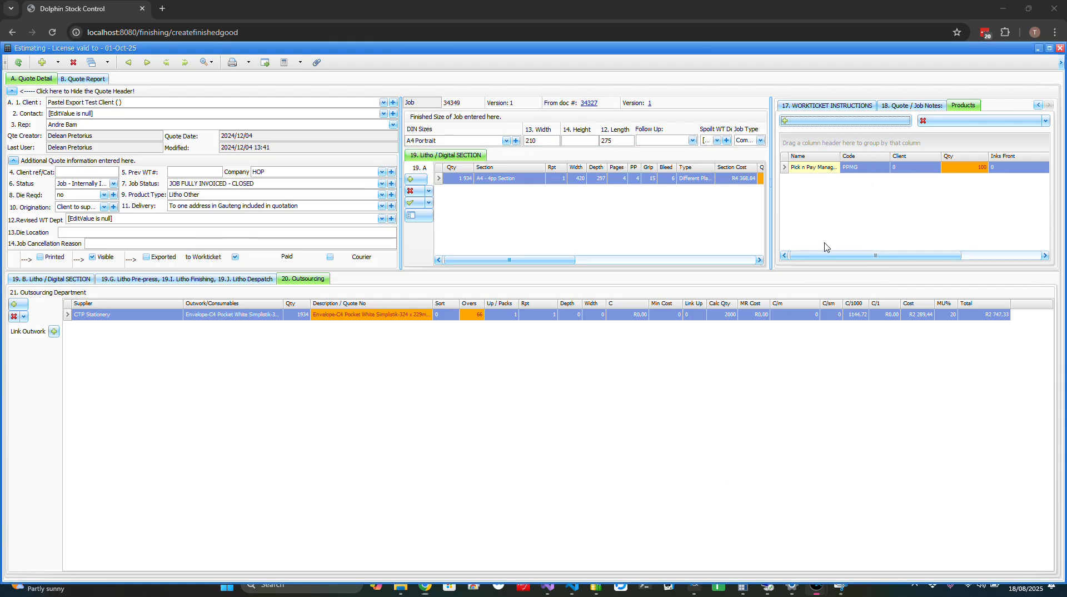
pyautogui.click(973, 175)
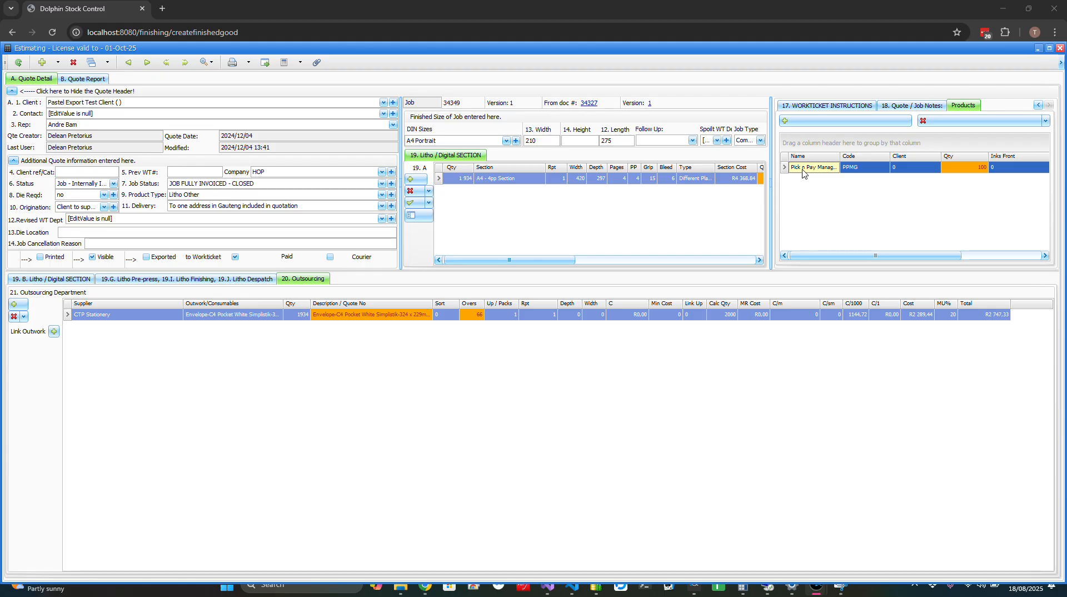
# Compare job number 34349 on the finished good form with the job in Estimating, ending back in the browser.
pyautogui.click(314, 24)
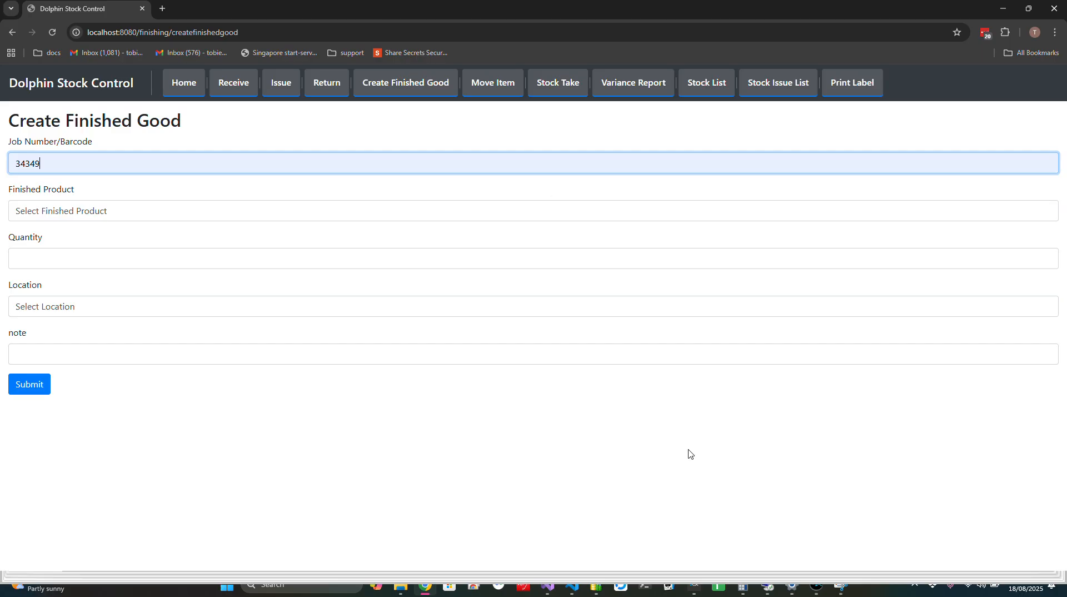
pyautogui.click(828, 584)
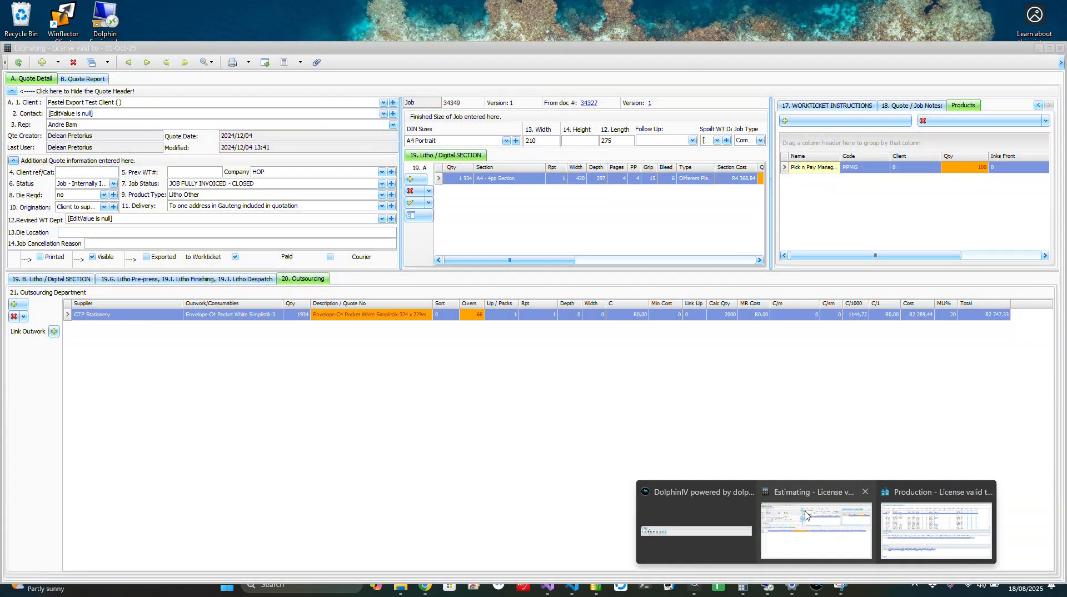
pyautogui.click(807, 514)
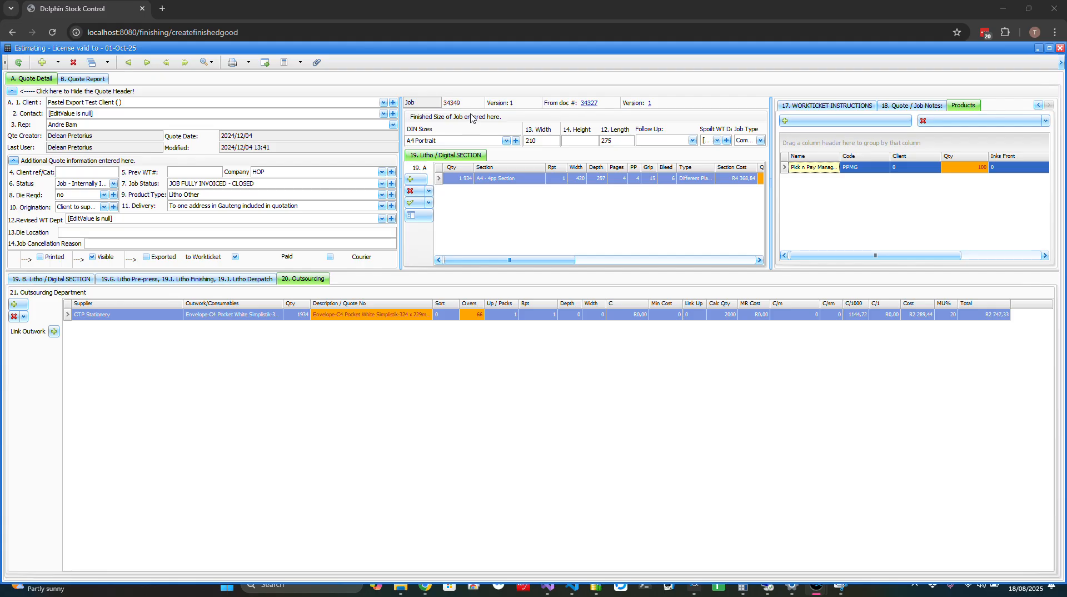
pyautogui.click(312, 5)
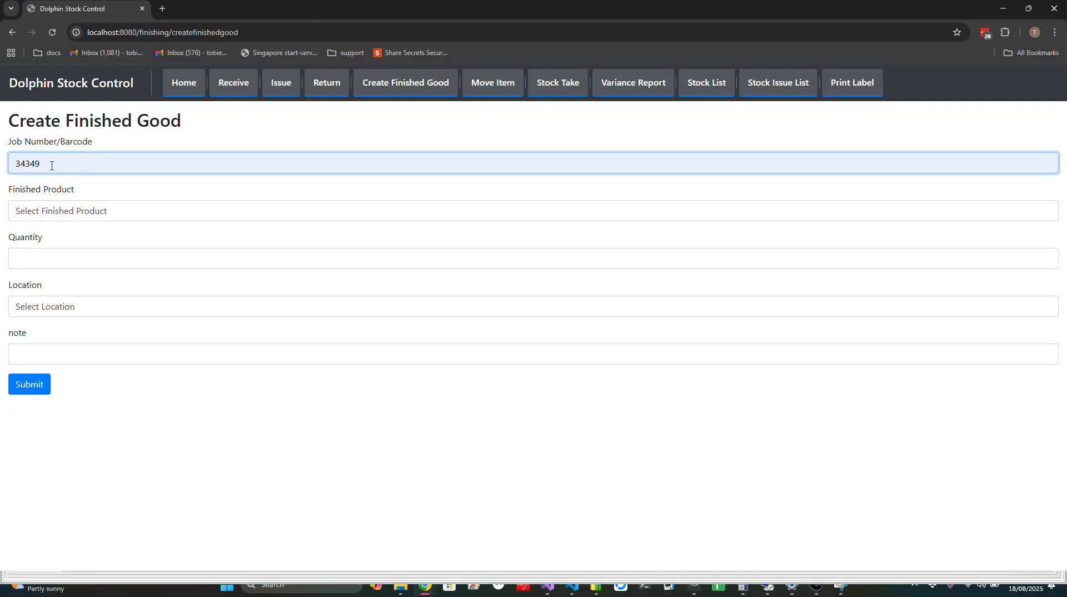
# Submit the finished good as Pick n Pay Managers Guide, quantity 100, at the Default Warehouse location.
pyautogui.click(71, 211)
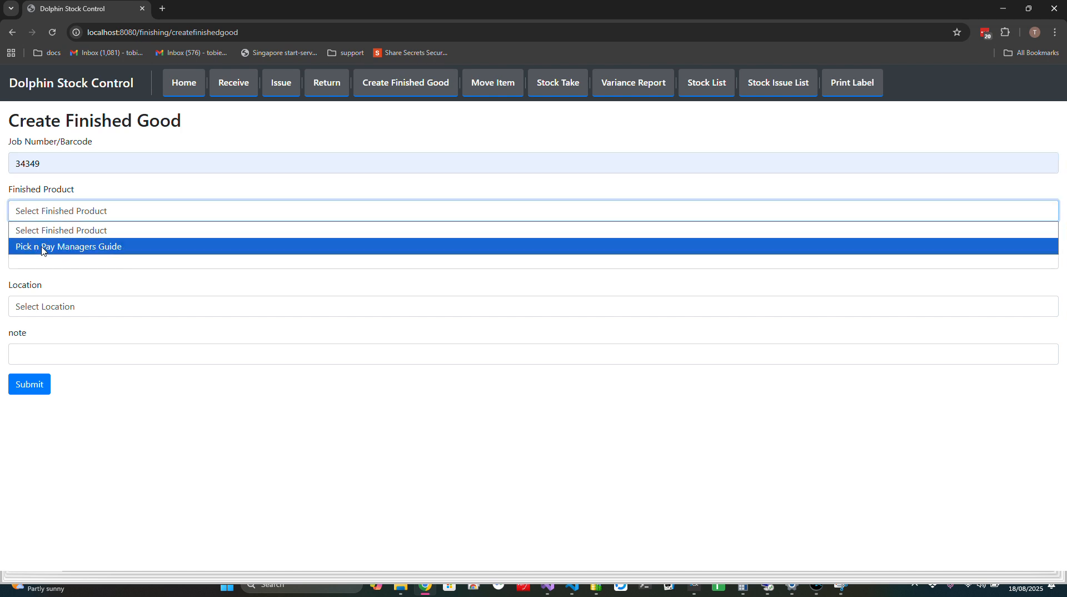
pyautogui.click(94, 247)
pyautogui.click(76, 255)
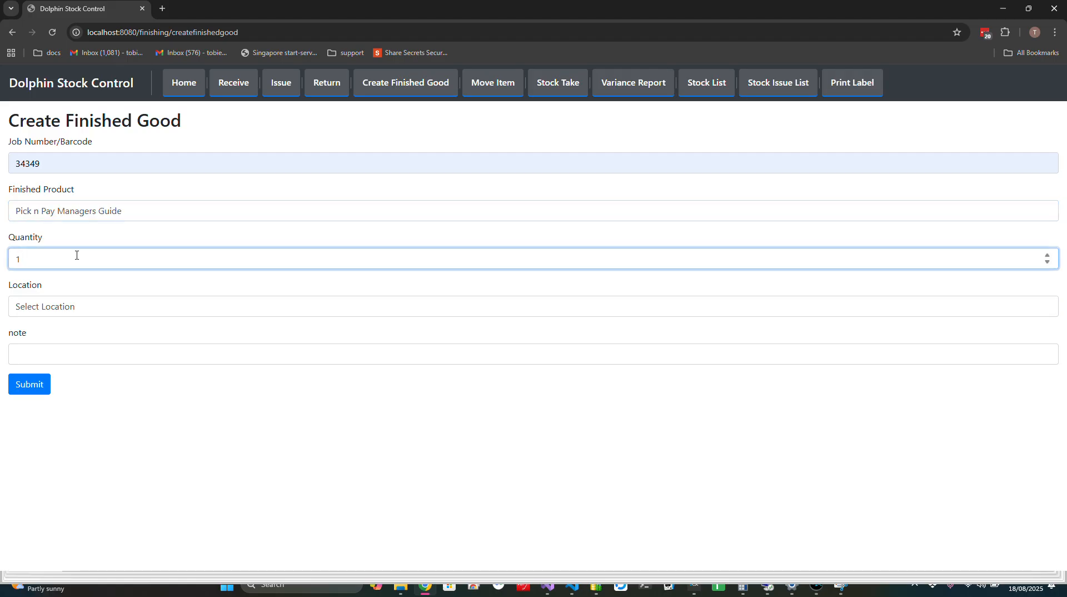
pyautogui.click(92, 309)
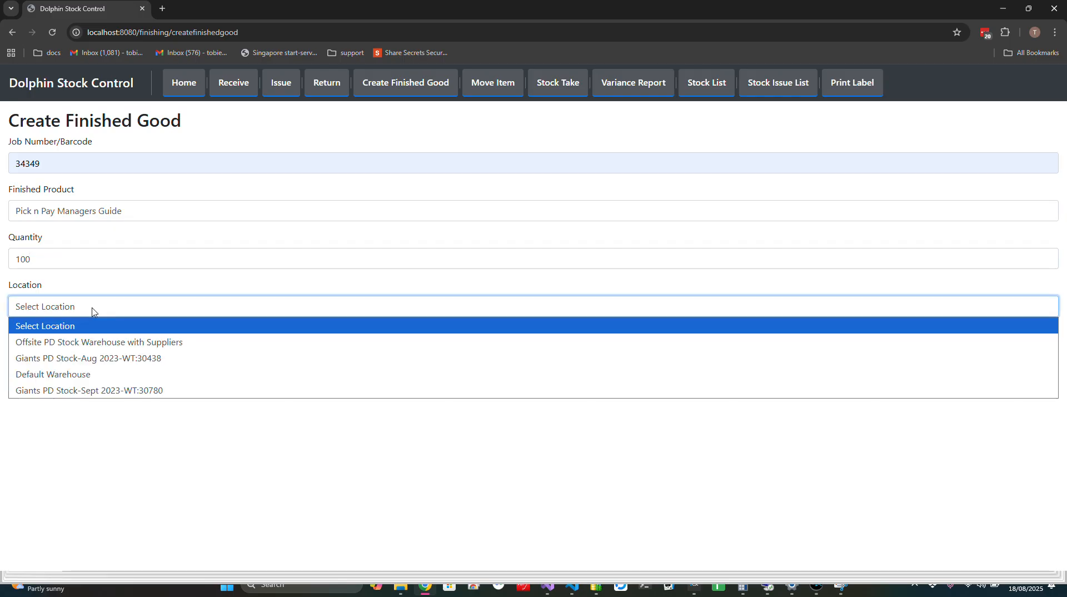
pyautogui.click(83, 377)
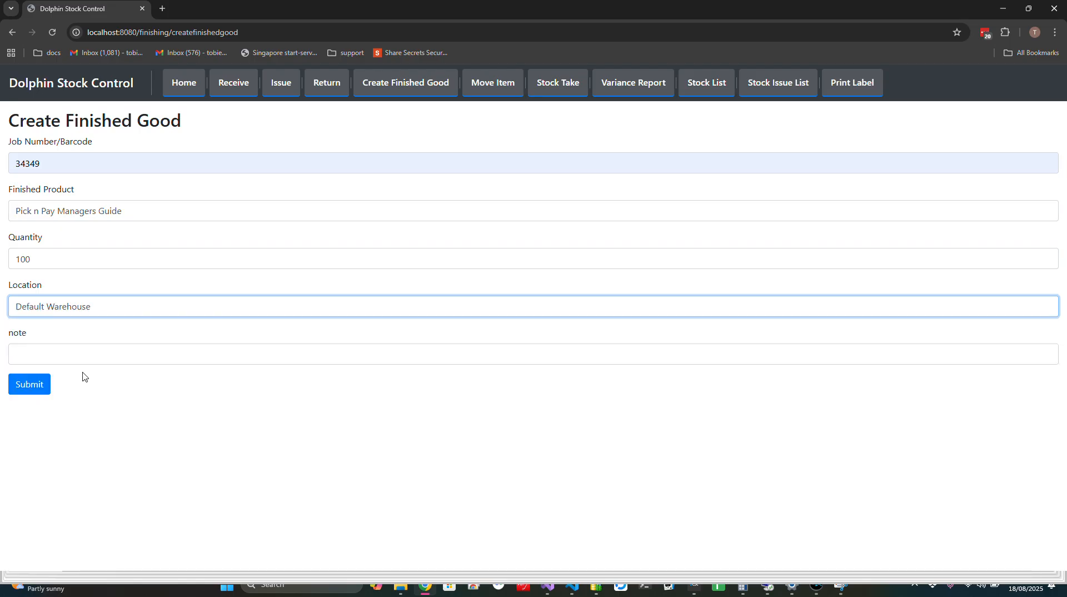
pyautogui.click(31, 392)
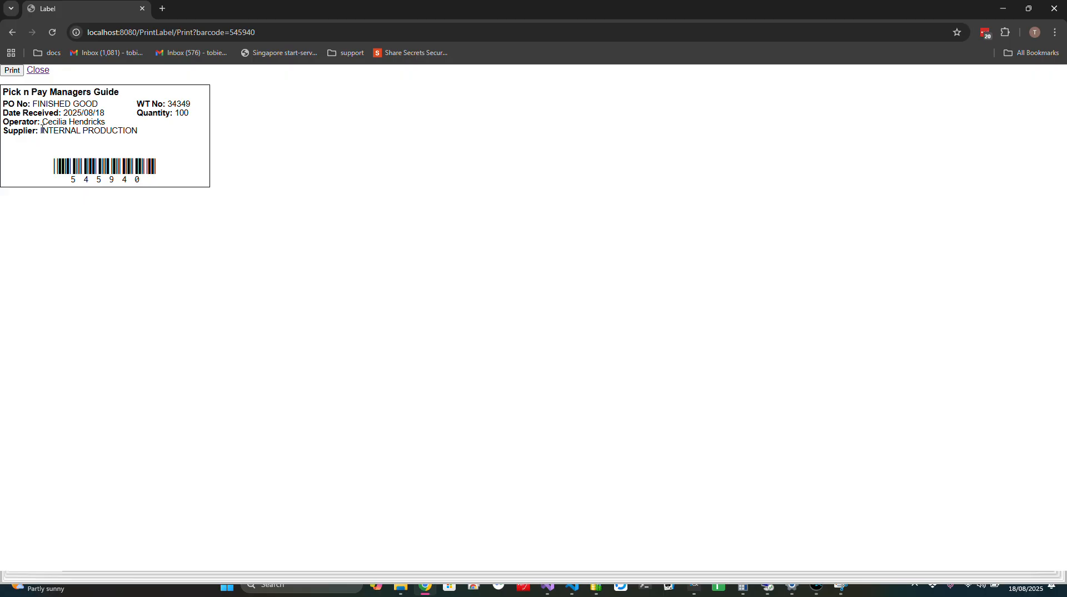
# Check the supplier and barcode on the finished good label and close the label.
pyautogui.moveTo(42, 130); pyautogui.dragTo(128, 132)
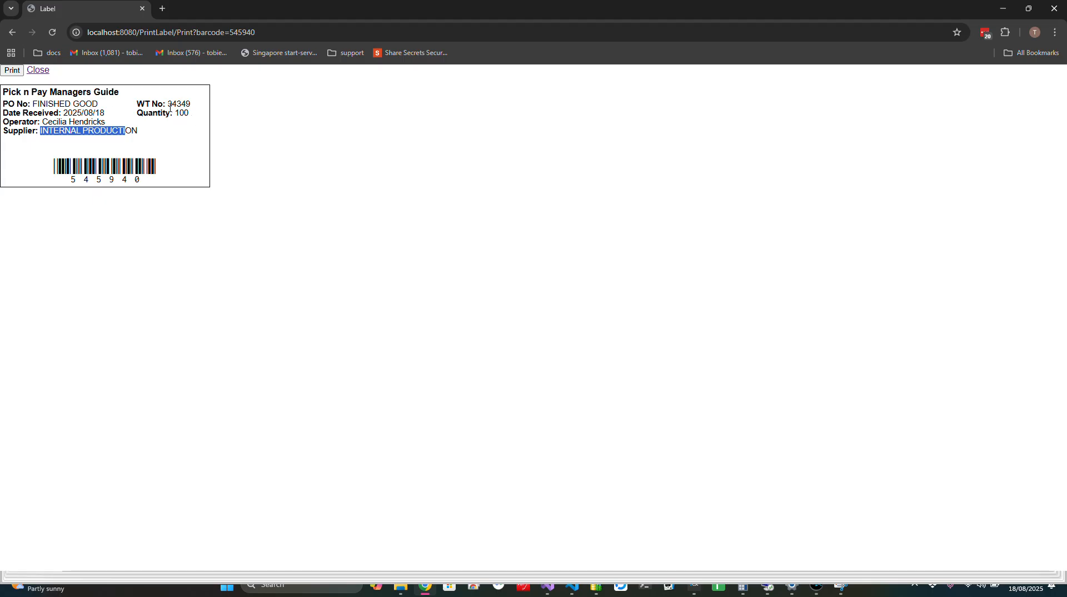
pyautogui.click(51, 171)
pyautogui.moveTo(135, 161); pyautogui.dragTo(178, 165)
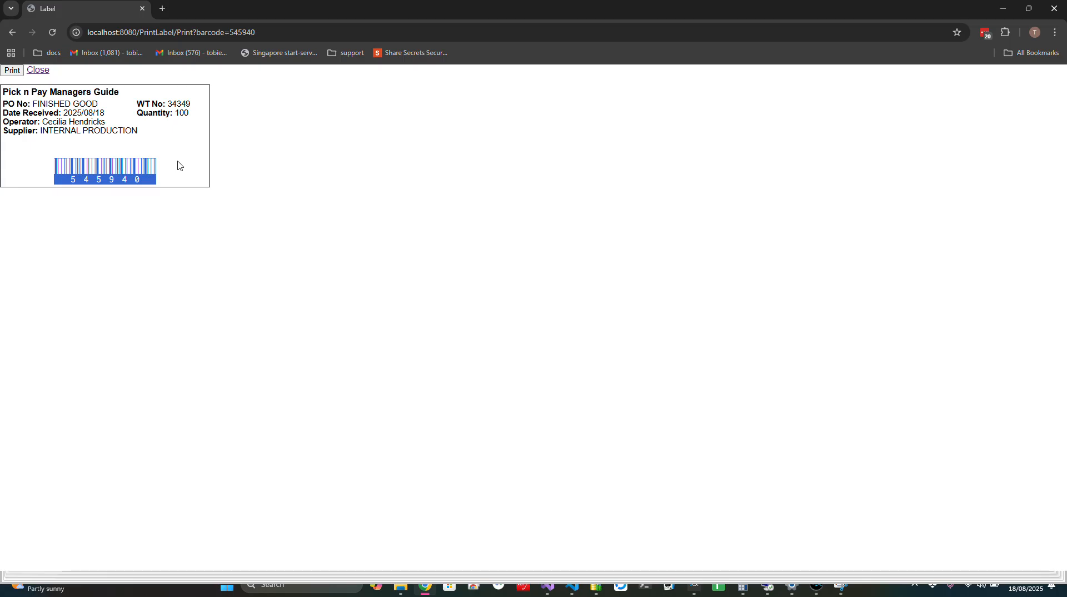
pyautogui.click(44, 71)
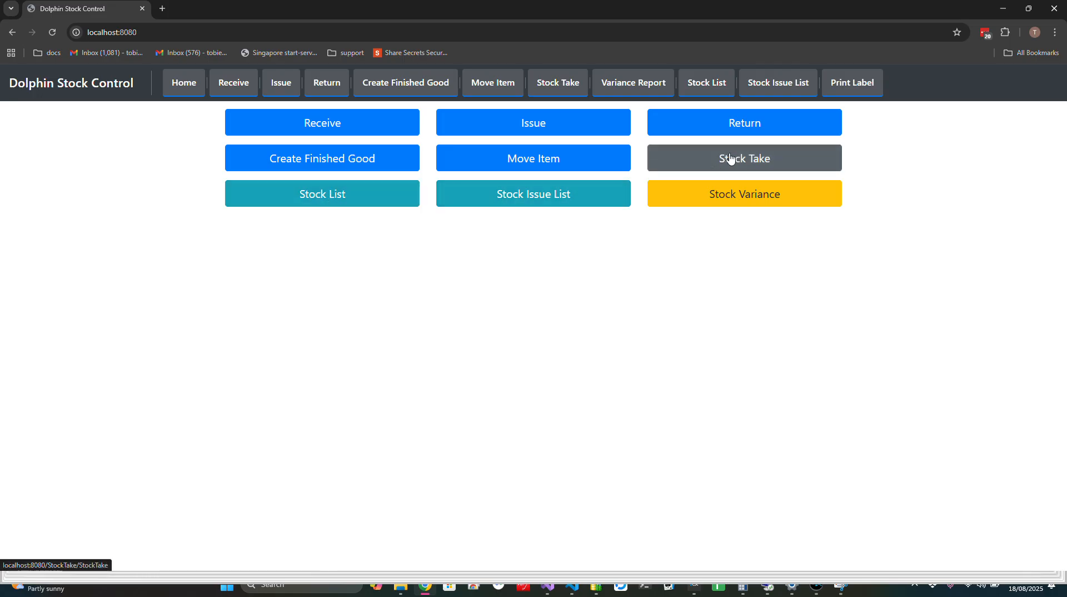
# Open the stock take form and look up the barcode of the 1,000-quantity Execupak TMP-Zenith 460mic White 295gsm 640x915 item in the stock list.
pyautogui.click(765, 167)
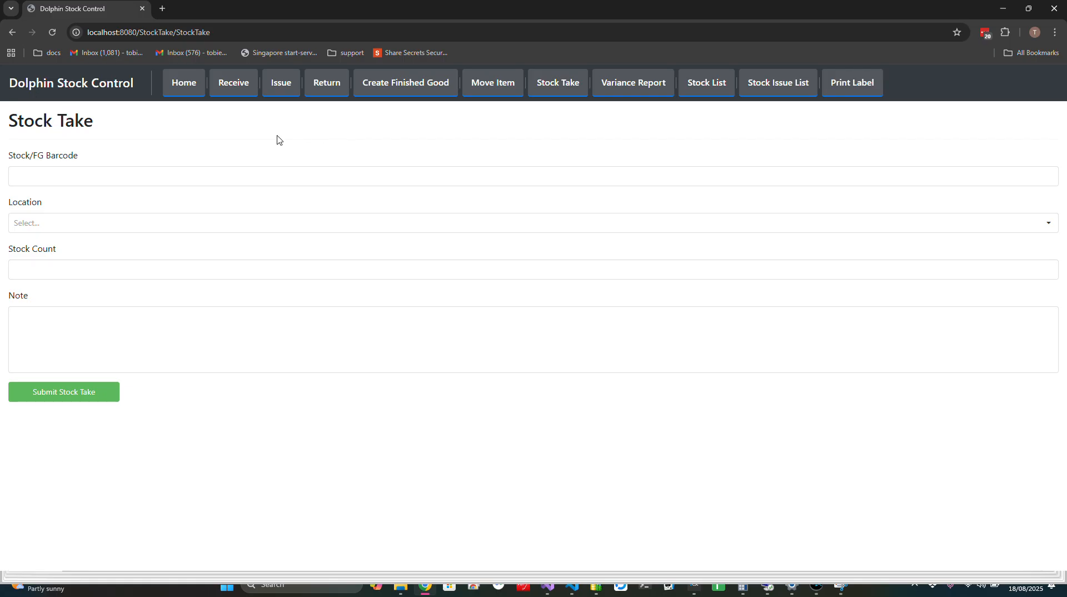
pyautogui.click(219, 174)
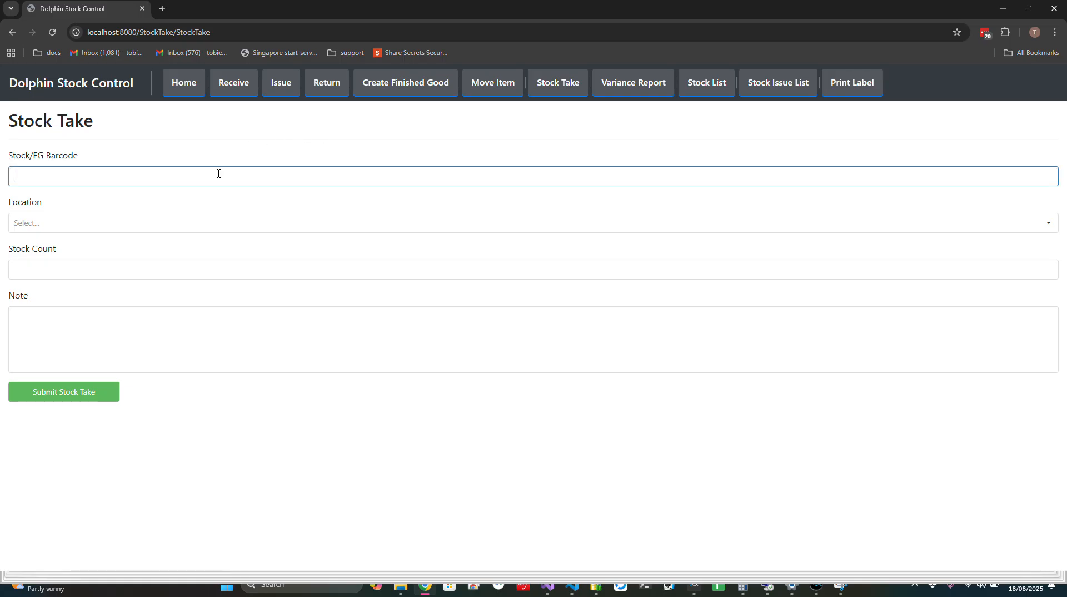
pyautogui.click(707, 90)
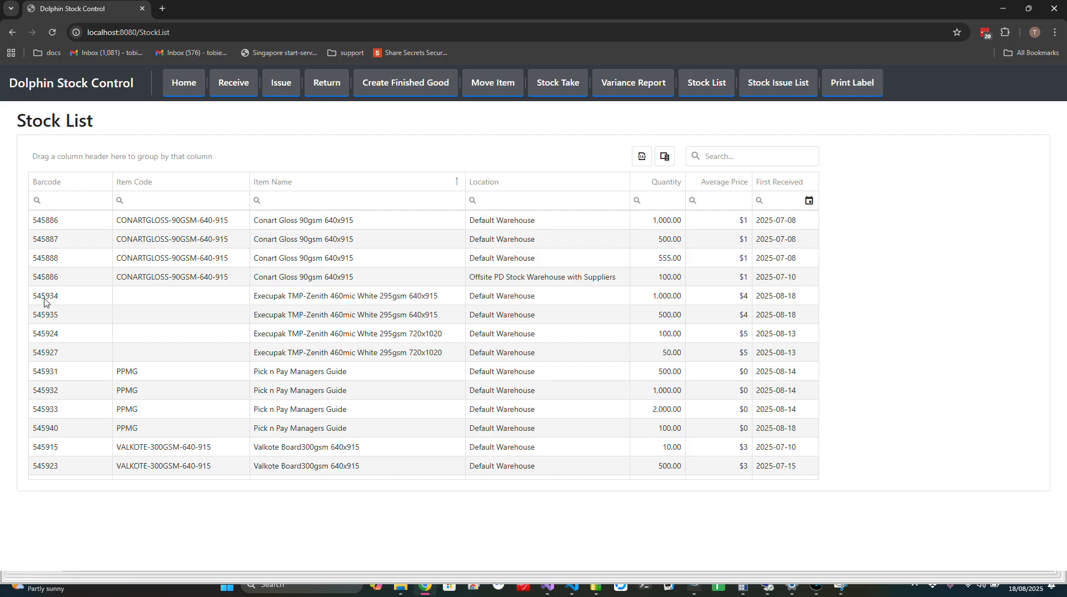
pyautogui.doubleClick(44, 300)
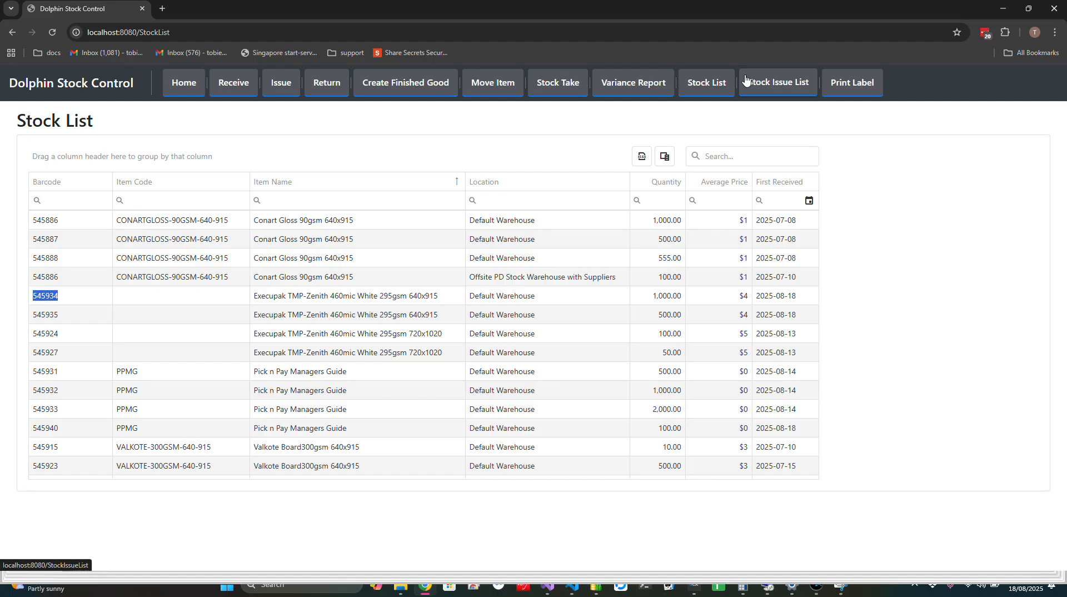
# Submit a stock take for barcode 545934 at the Default Warehouse location with a stock count of 700.
pyautogui.click(549, 92)
pyautogui.click(95, 175)
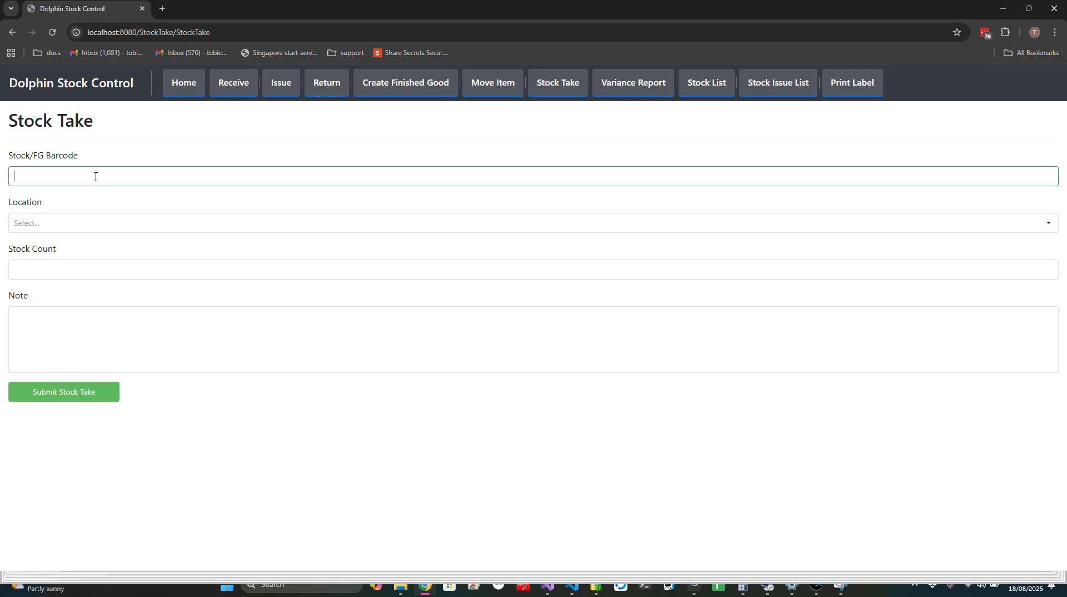
pyautogui.write('545934')
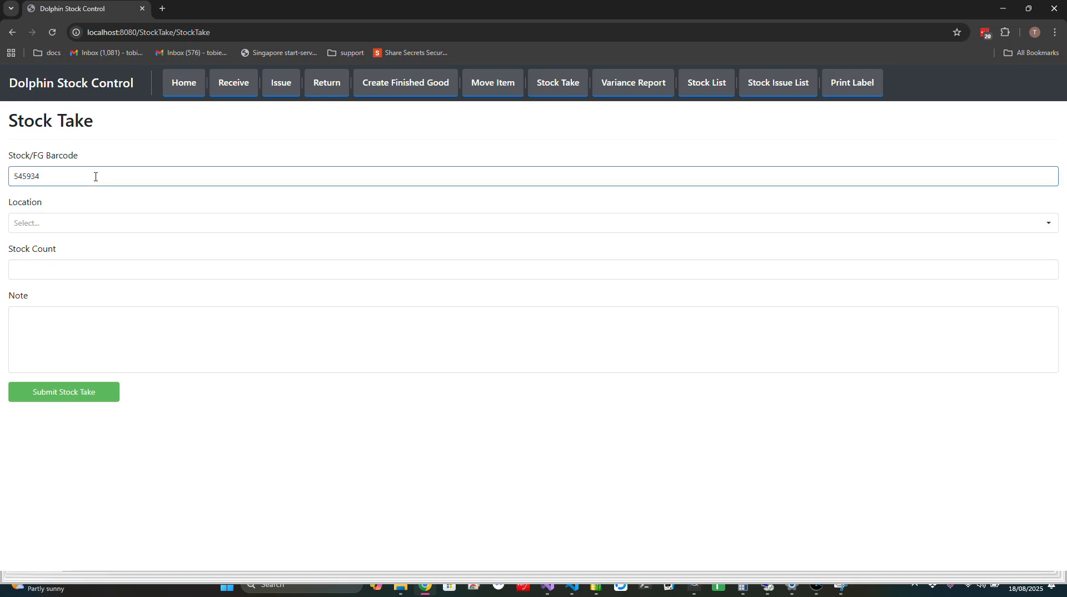
pyautogui.click(66, 220)
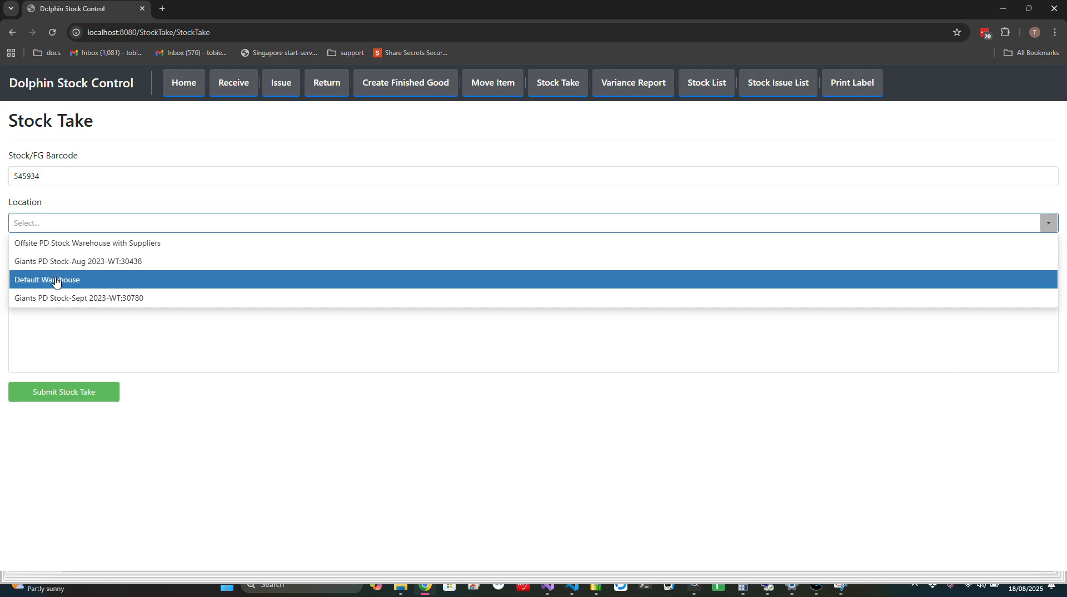
pyautogui.click(55, 278)
pyautogui.click(65, 275)
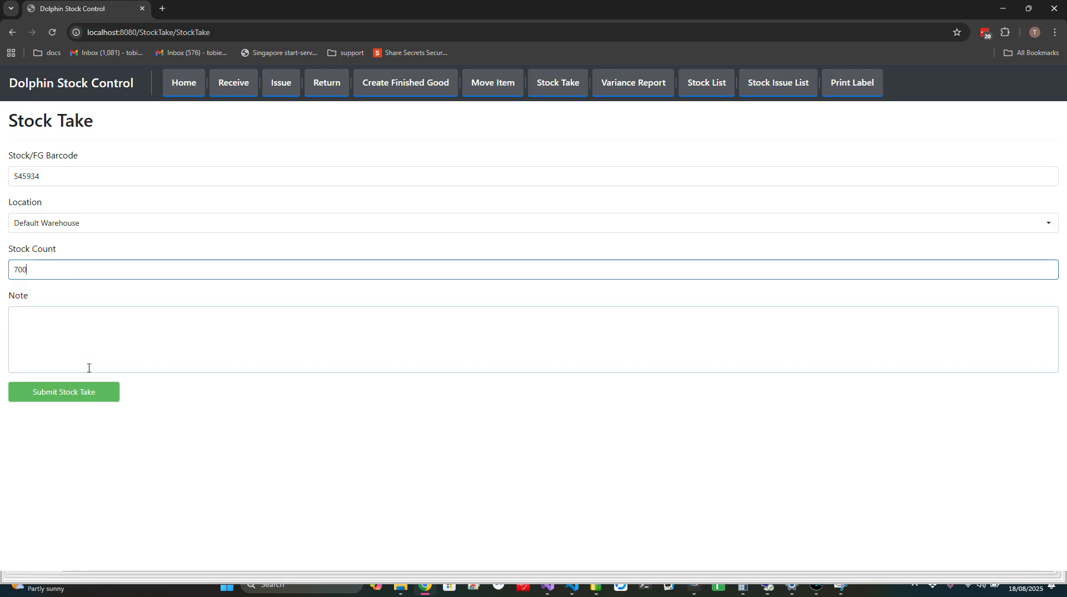
pyautogui.click(105, 391)
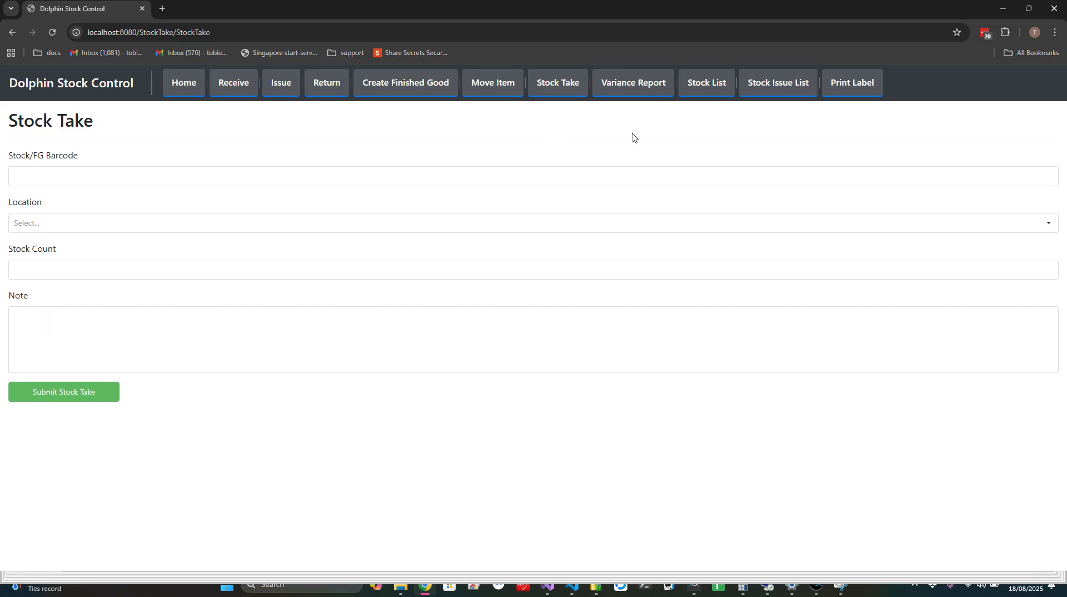
# Open the stock take variance report and examine the expected quantity, physical quantity, variance and date of the listed stock takes.
pyautogui.click(639, 94)
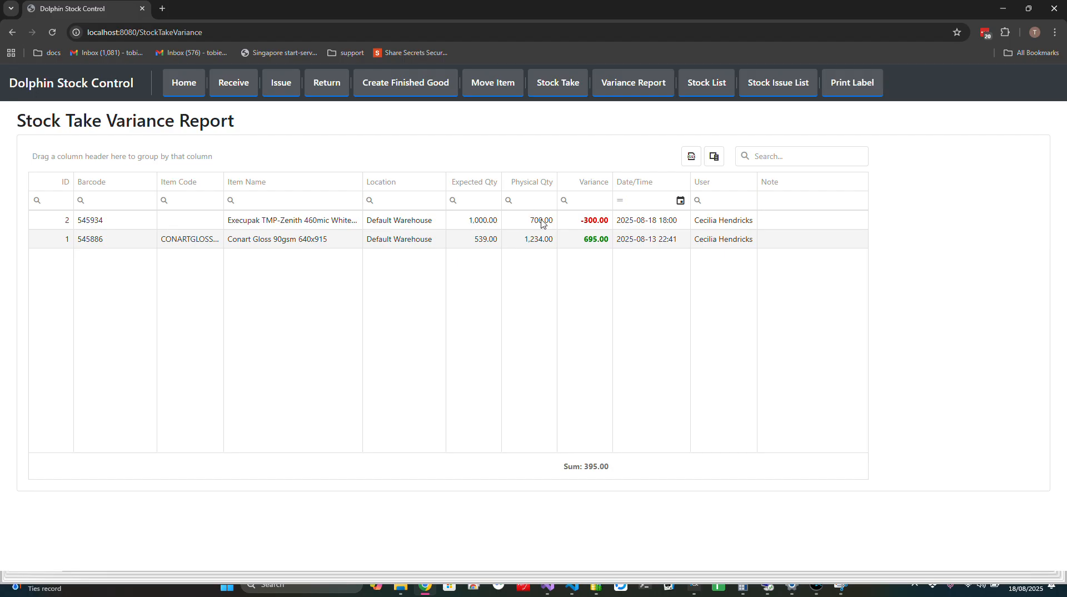
pyautogui.click(511, 200)
pyautogui.click(736, 294)
pyautogui.click(681, 201)
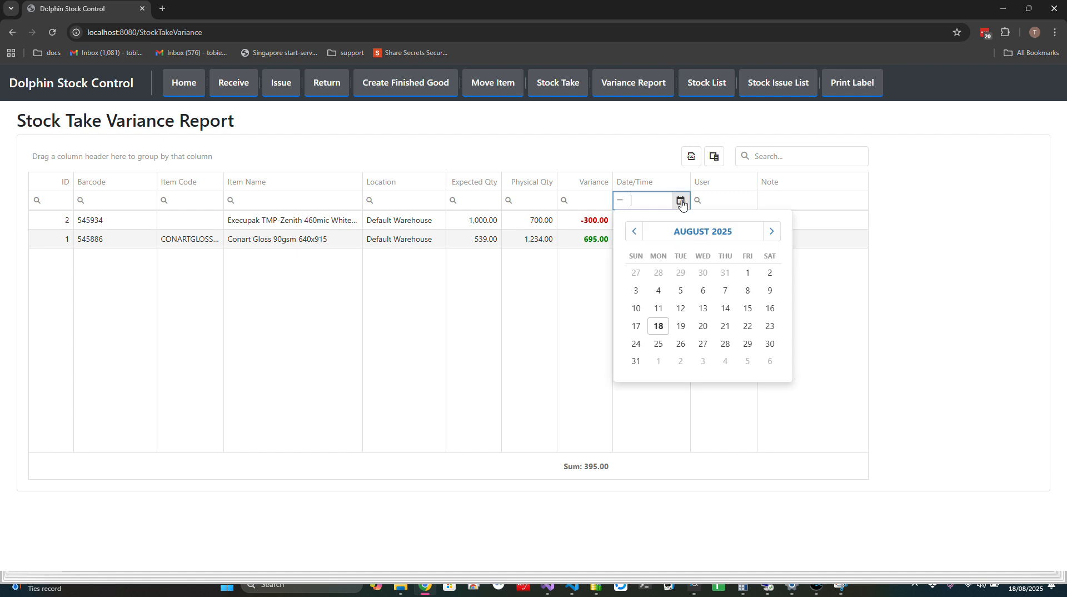
pyautogui.click(565, 287)
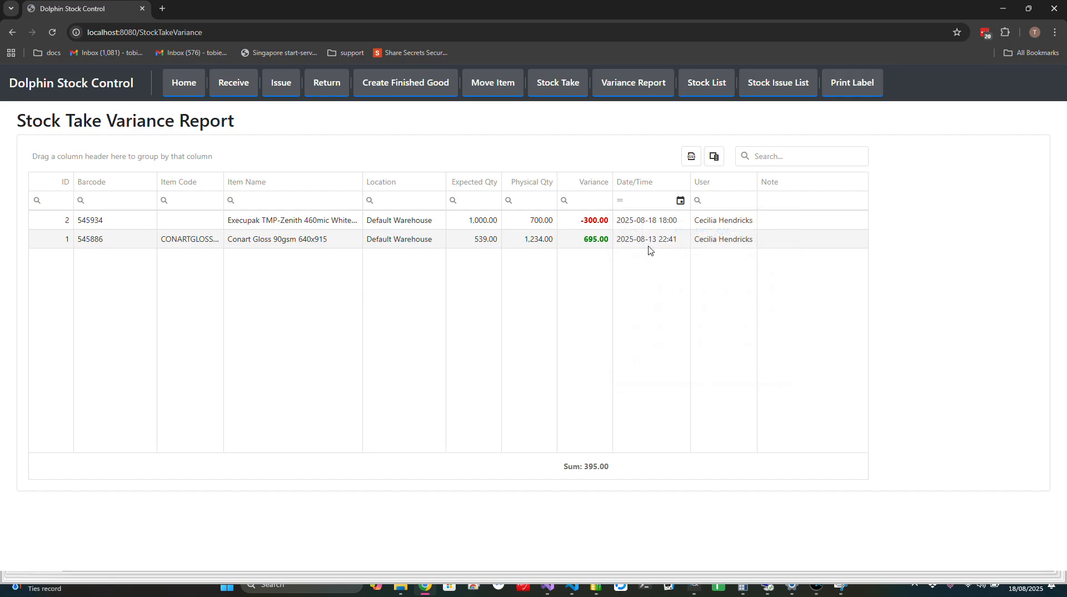
# Filter the variance report to stock takes with a date greater than 2025-08-13 and return to the home page.
pyautogui.click(681, 201)
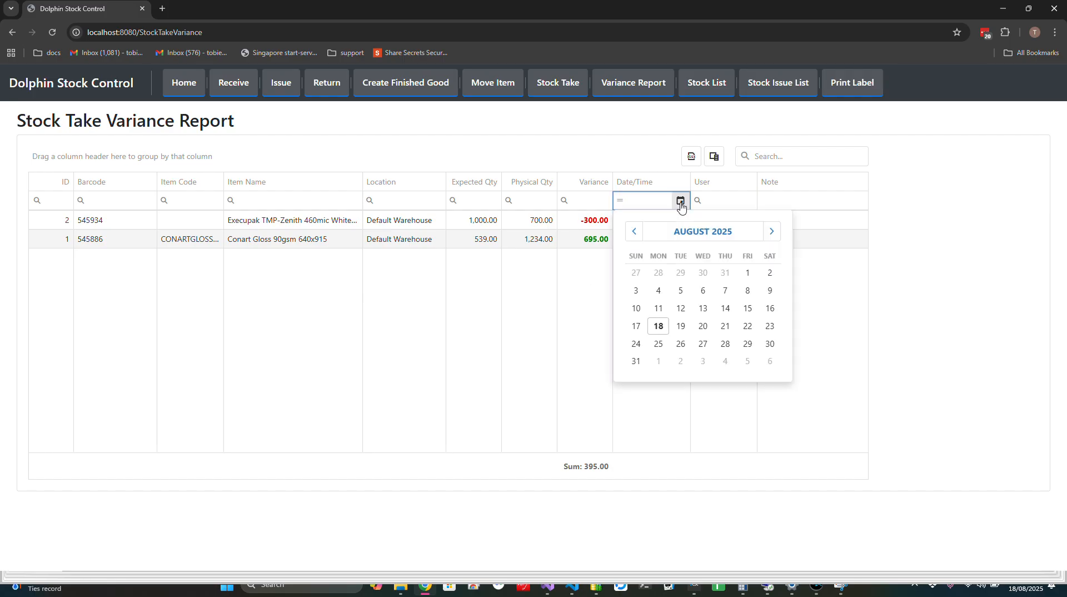
pyautogui.click(704, 309)
pyautogui.click(620, 200)
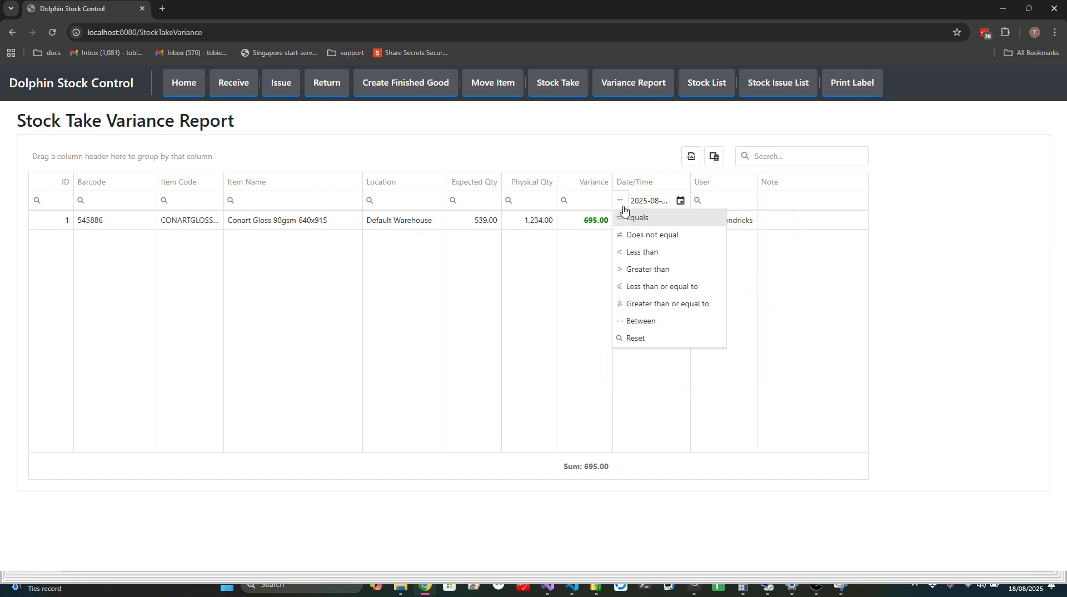
pyautogui.click(623, 207)
pyautogui.click(621, 203)
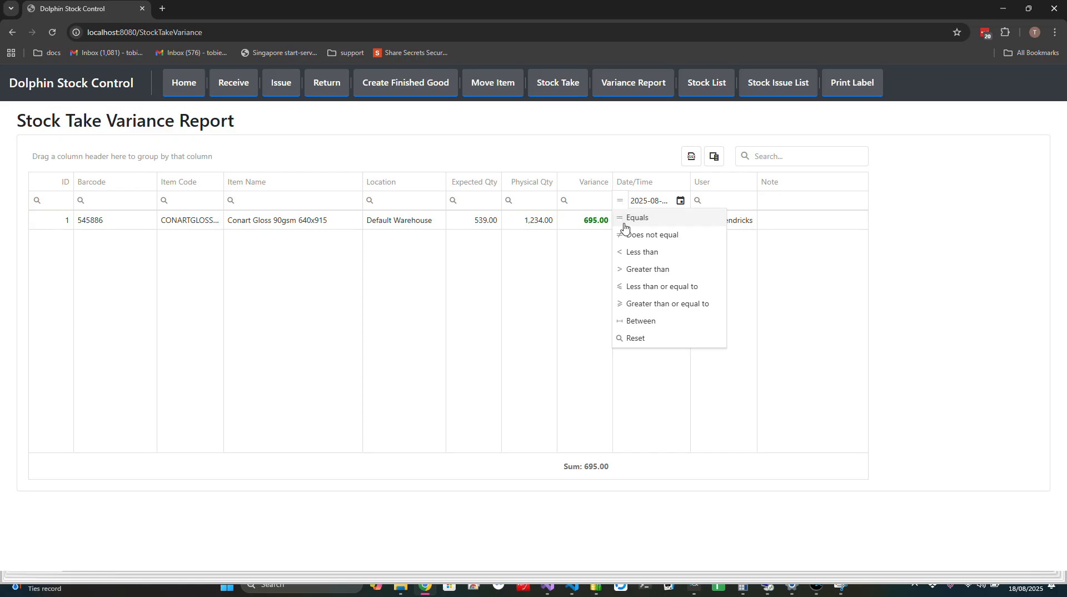
pyautogui.click(635, 270)
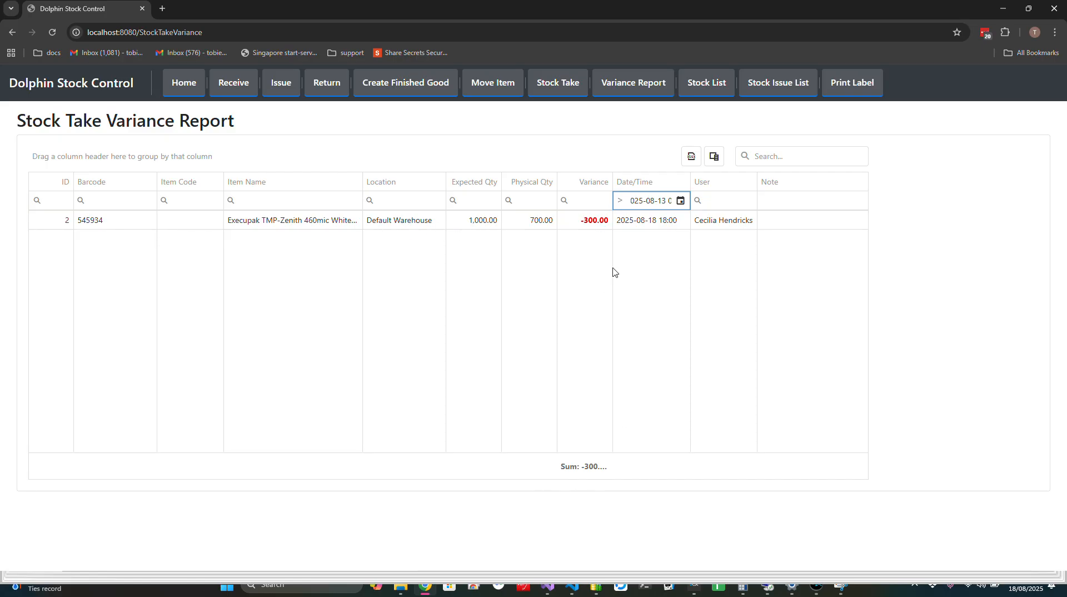
pyautogui.click(188, 95)
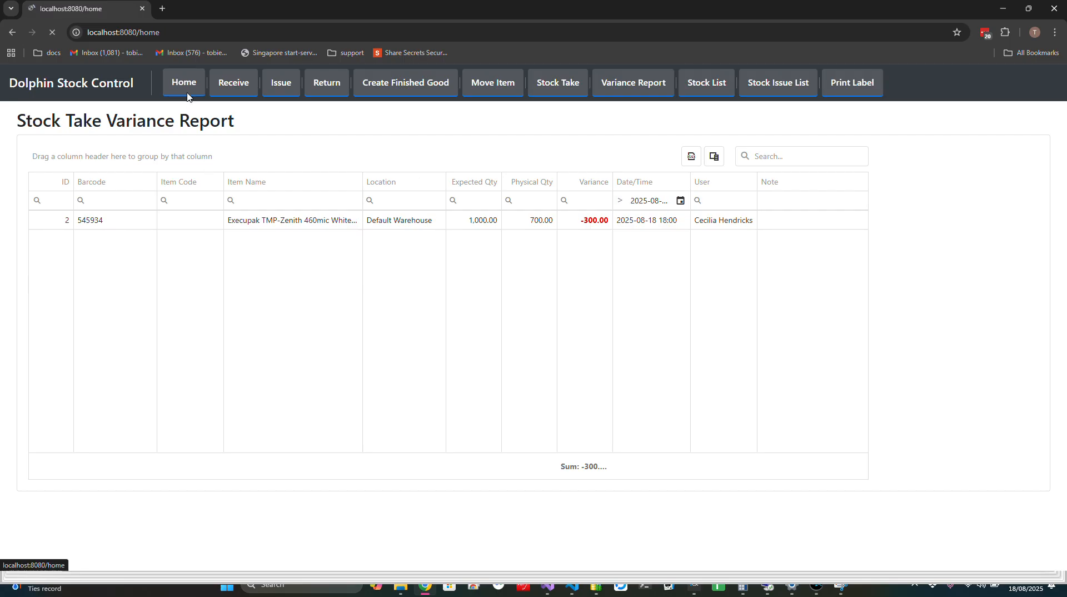